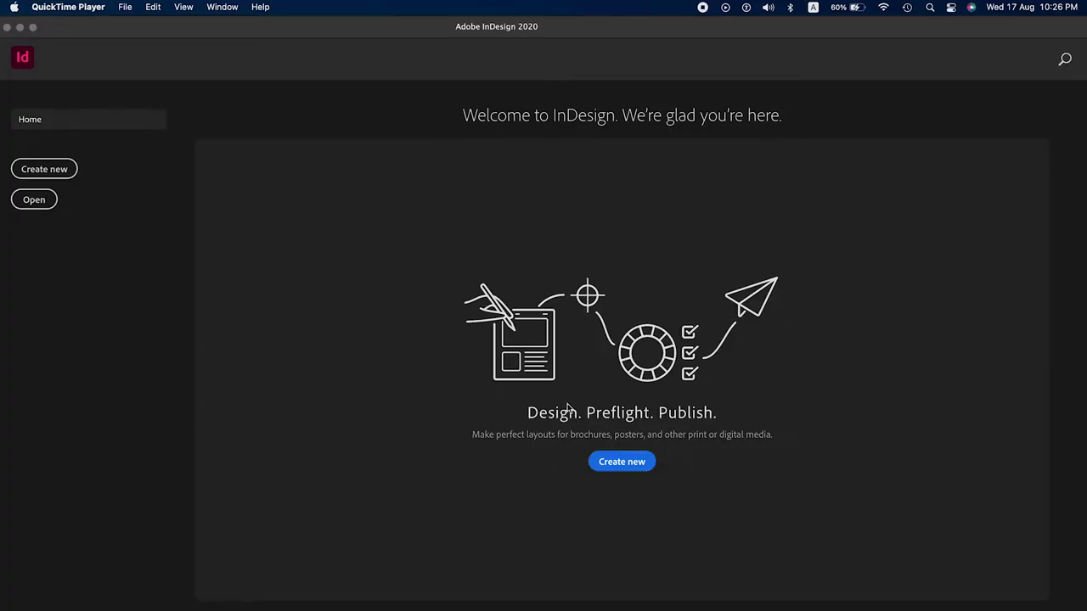
# Bring InDesign to the front and start a new document from the Home screen.
pyautogui.click(125, 9)
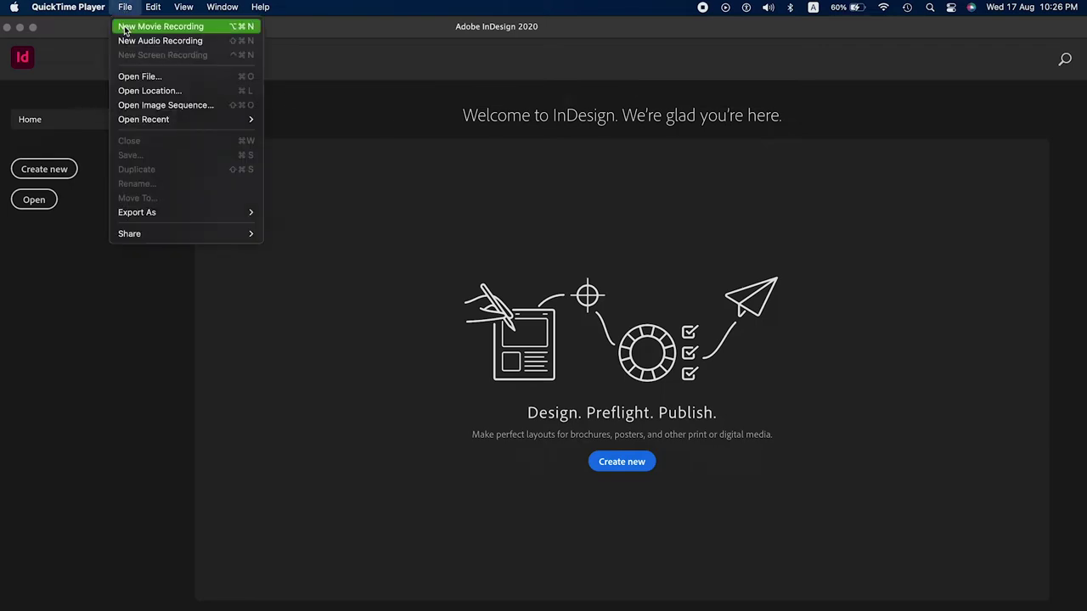
pyautogui.moveTo(137, 212)
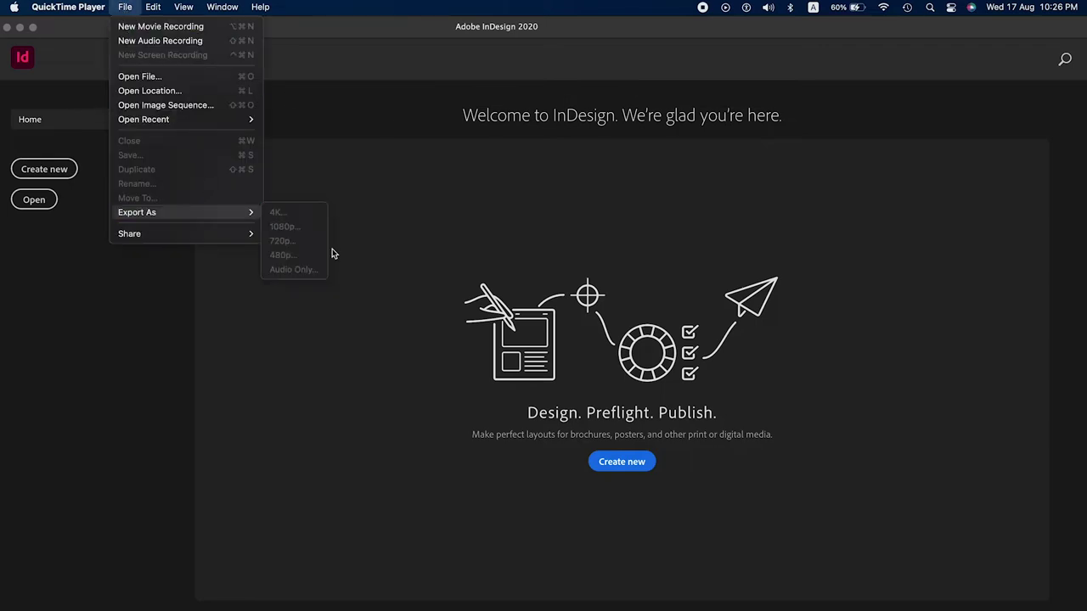
pyautogui.click(452, 266)
pyautogui.click(628, 472)
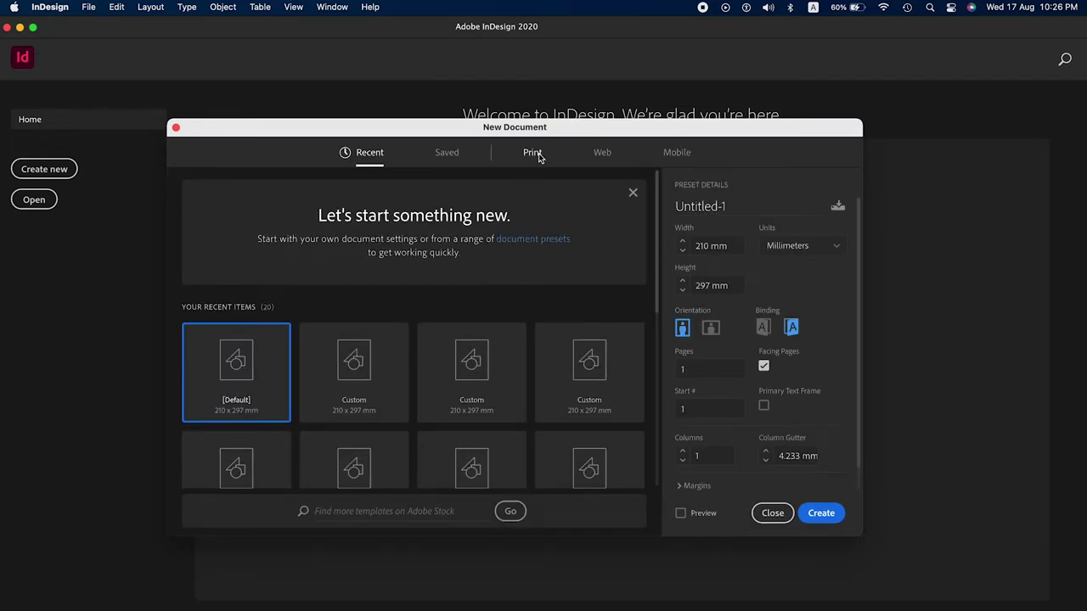
# Start from the Print A3 preset and switch the document units to inches.
pyautogui.click(533, 152)
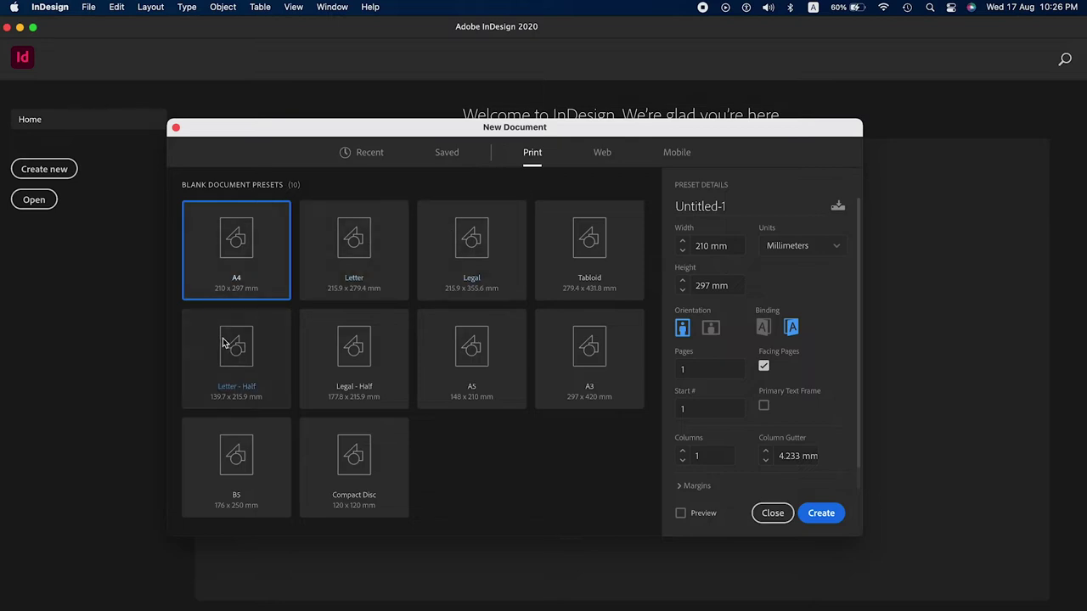
pyautogui.click(598, 367)
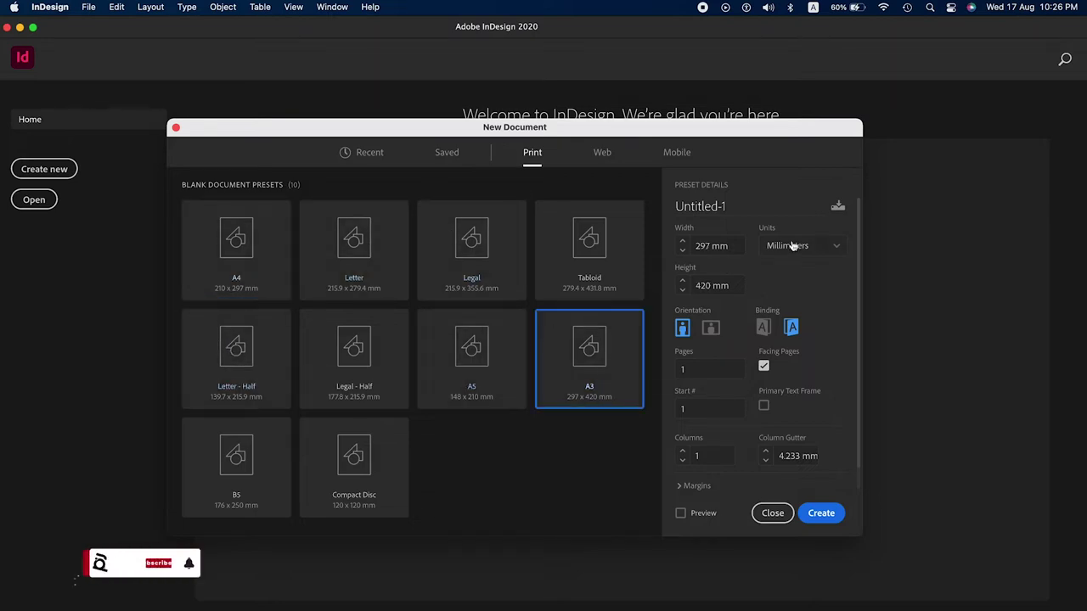
pyautogui.doubleClick(712, 246)
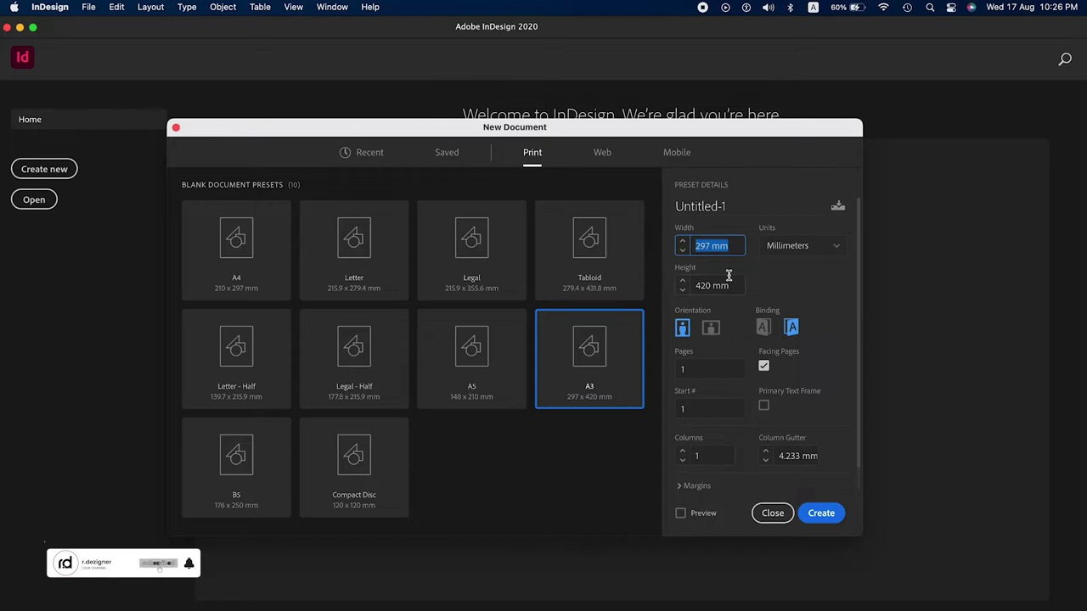
pyautogui.click(788, 257)
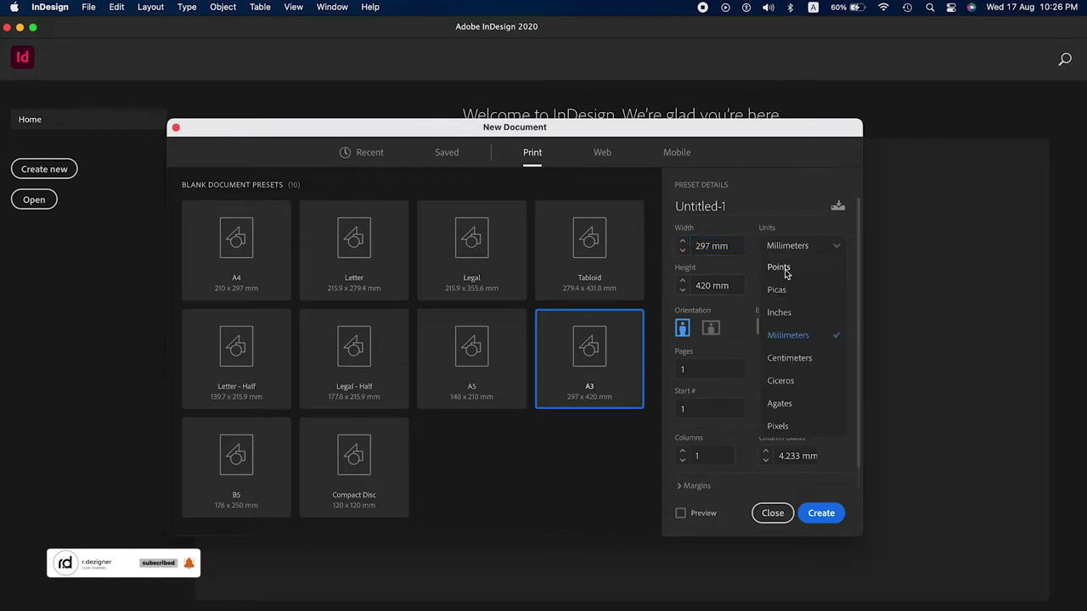
pyautogui.click(785, 316)
# Create a 13 × 19 in landscape page with facing pages turned off.
pyautogui.doubleClick(711, 247)
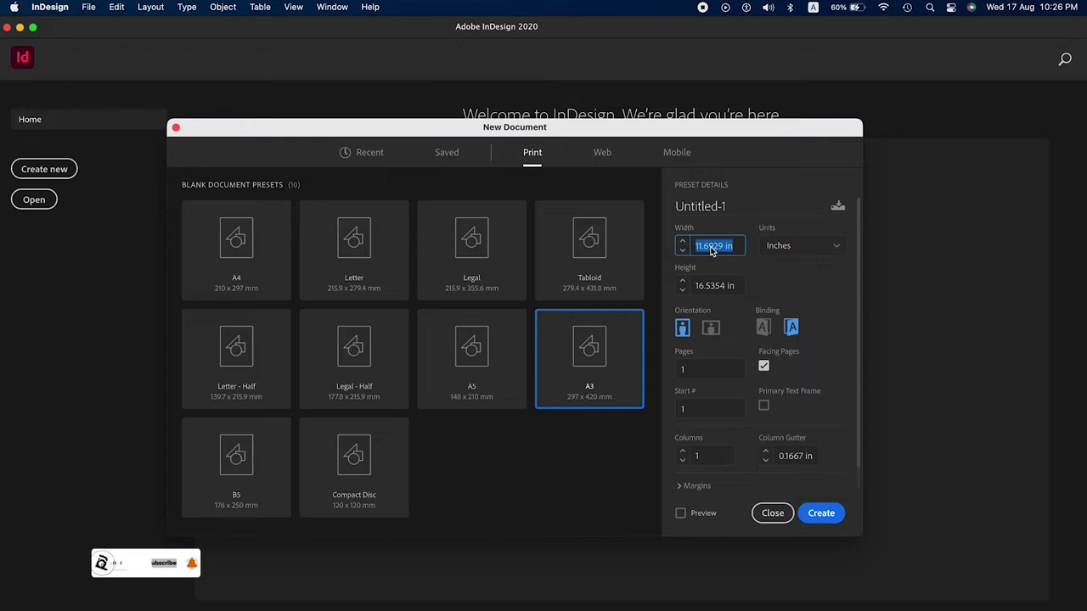
pyautogui.write('13')
pyautogui.press('Tab')
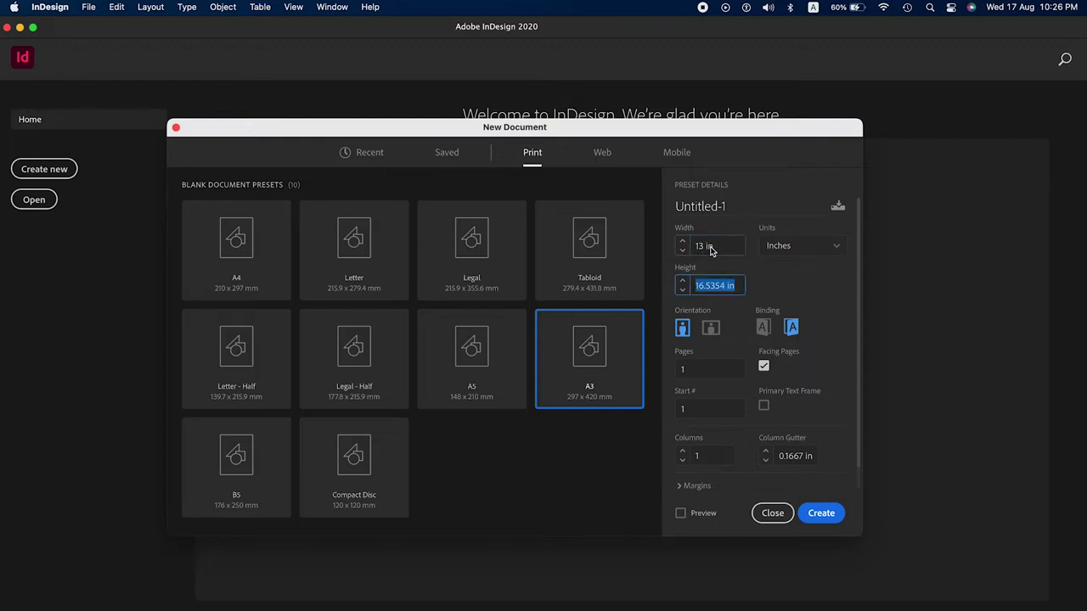
pyautogui.write('19')
pyautogui.press('Tab')
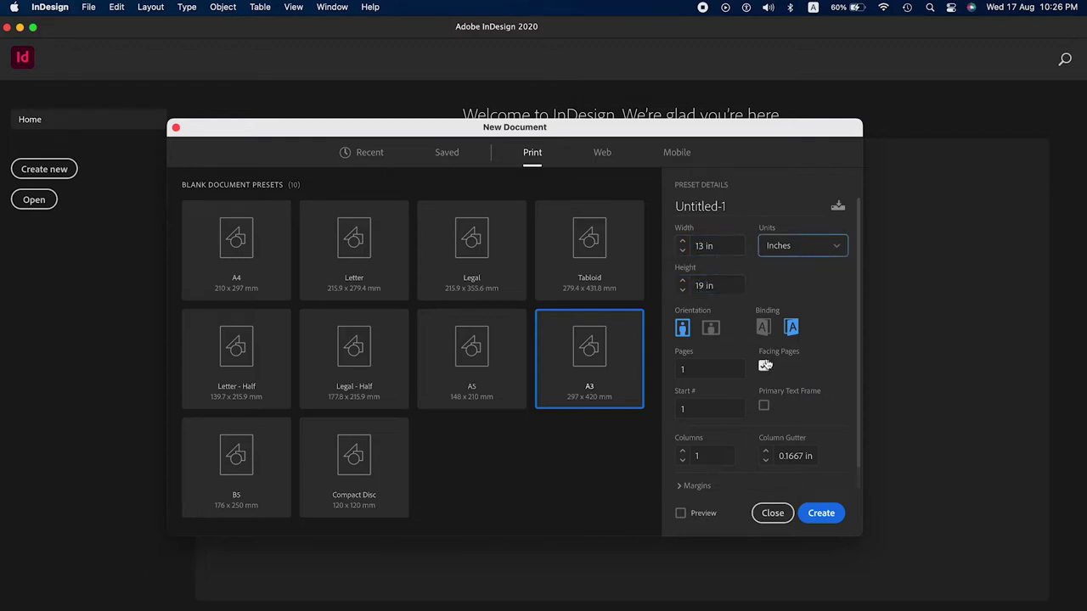
pyautogui.click(763, 366)
pyautogui.click(711, 328)
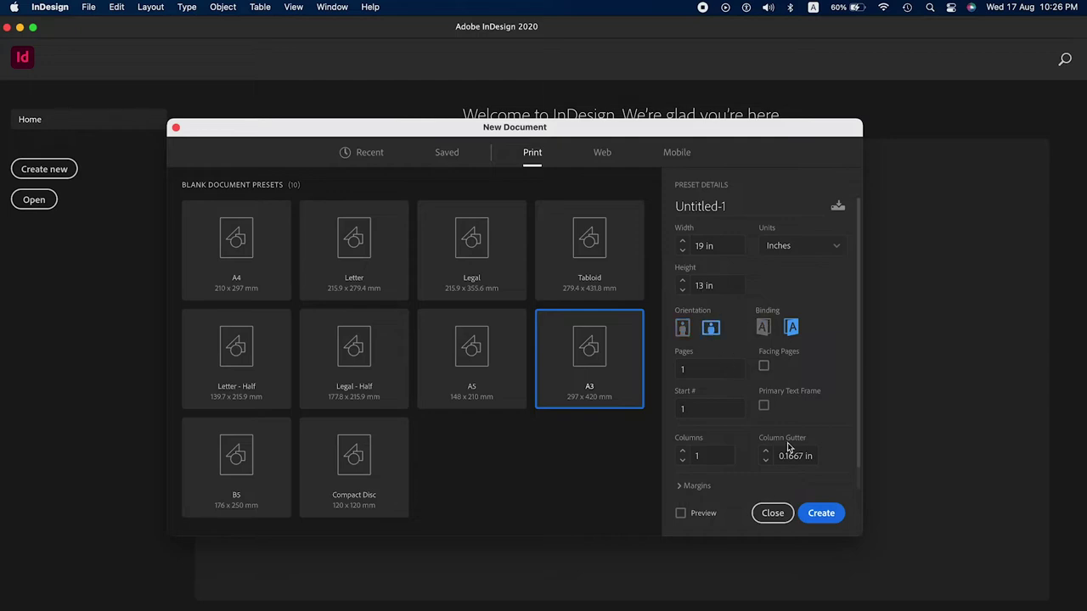
pyautogui.click(817, 517)
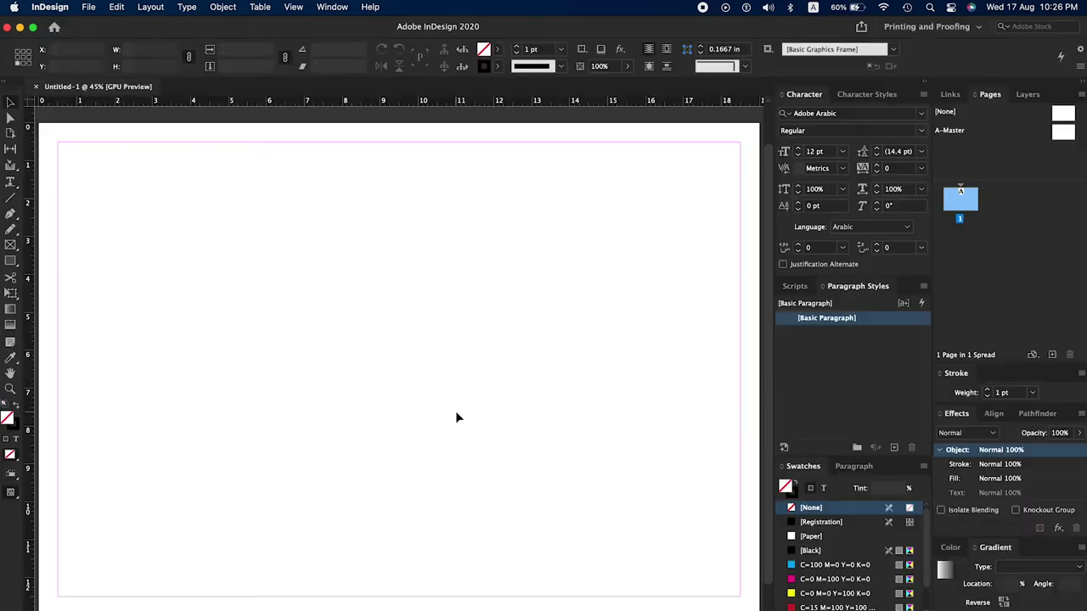
# Zoom out to see the whole page, then return to the Selection tool.
pyautogui.press('z')
pyautogui.keyDown('alt'); pyautogui.click(451, 400); pyautogui.keyUp('alt')
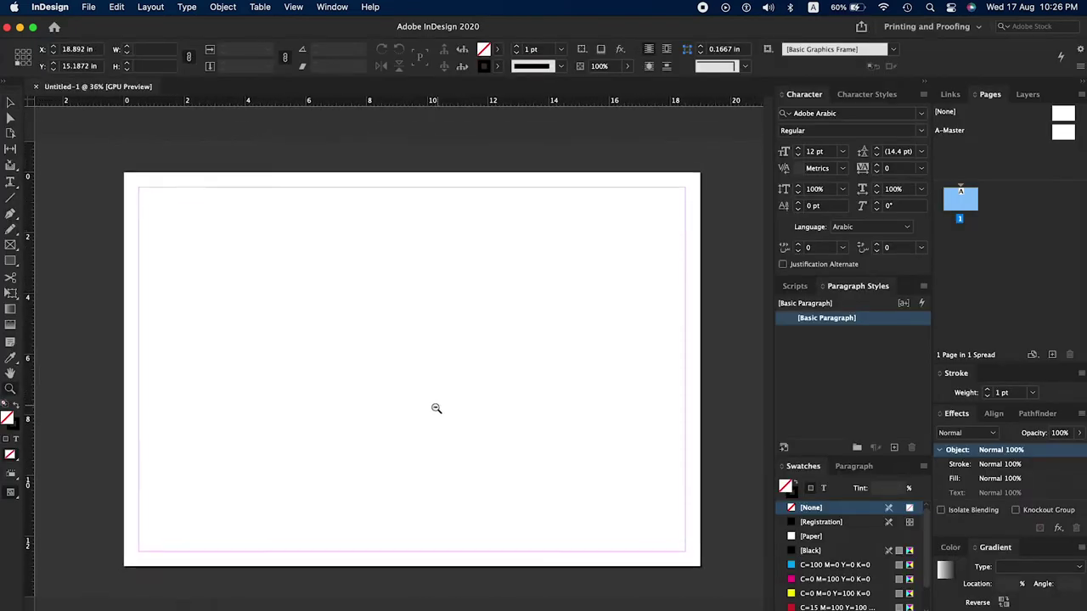
pyautogui.press('v')
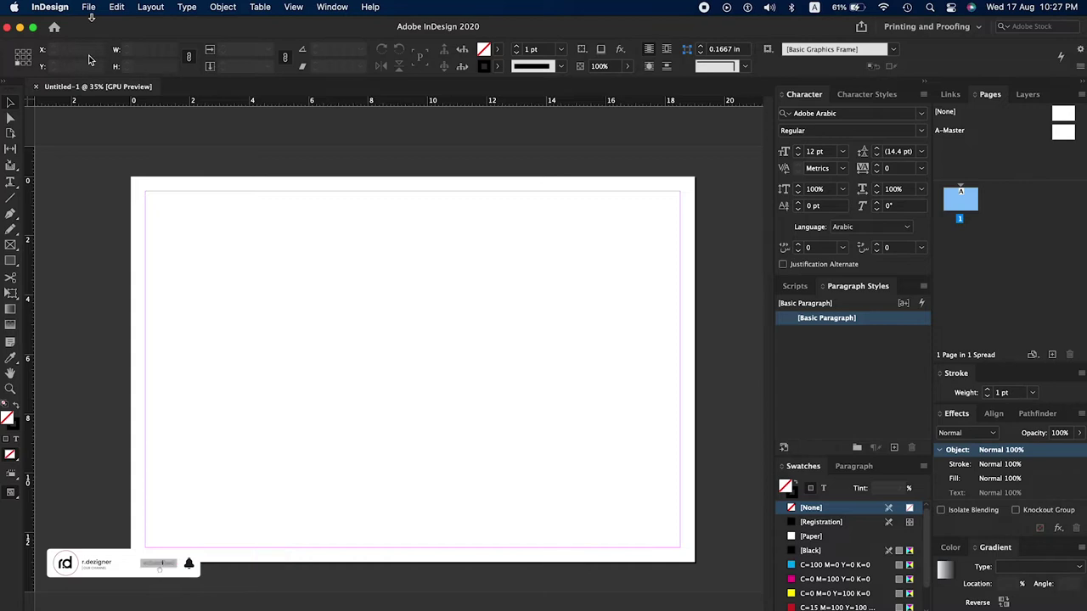
# In File > Place, browse to RD-01 > r.dezign > business card and select business card.pdf.
pyautogui.click(88, 6)
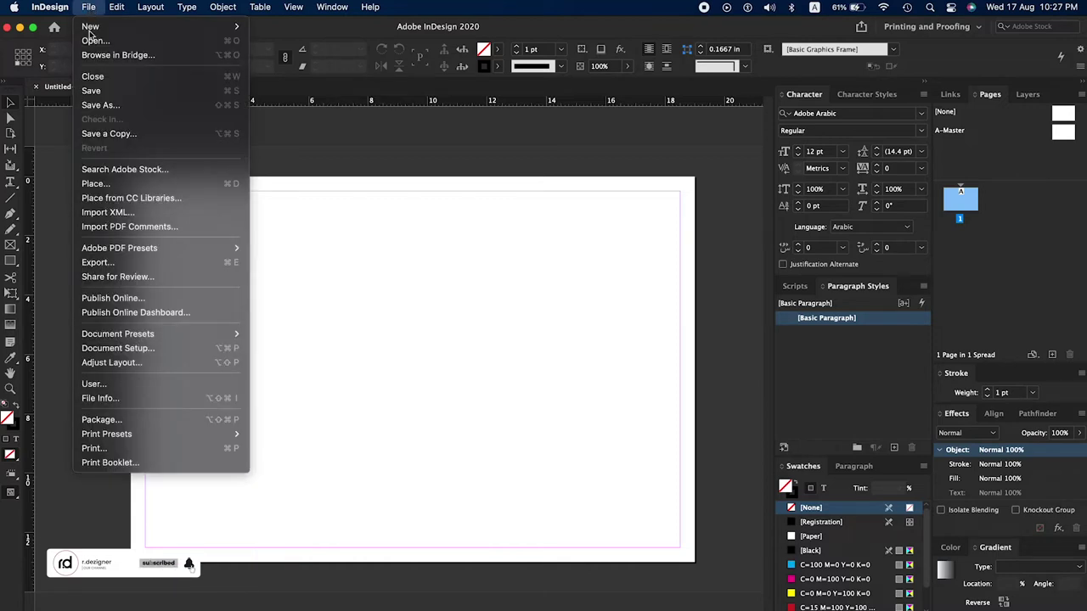
pyautogui.click(102, 183)
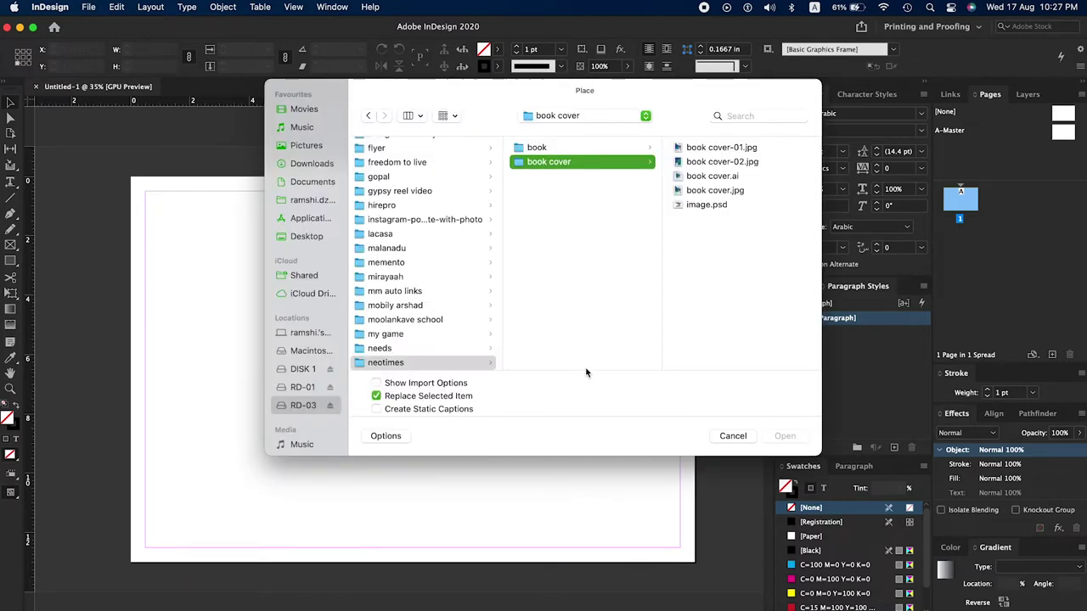
pyautogui.click(312, 182)
pyautogui.click(312, 163)
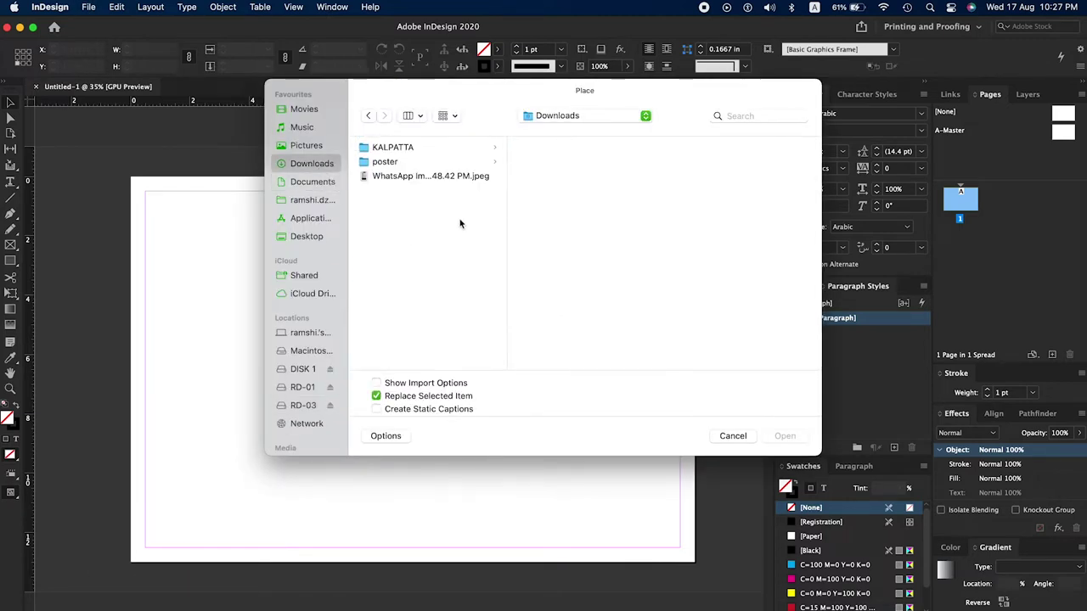
pyautogui.click(301, 387)
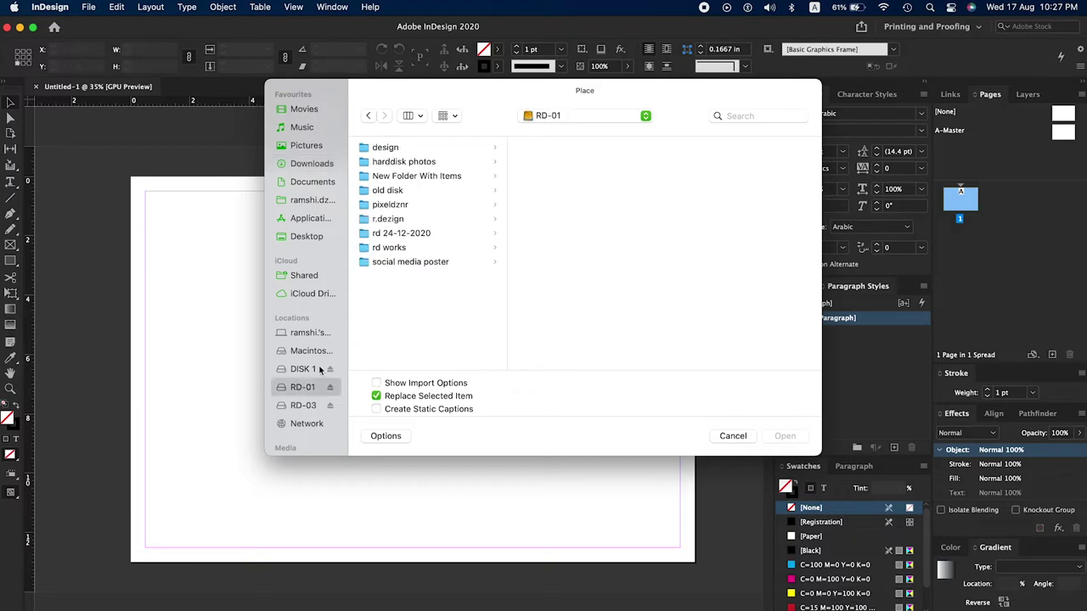
pyautogui.click(397, 222)
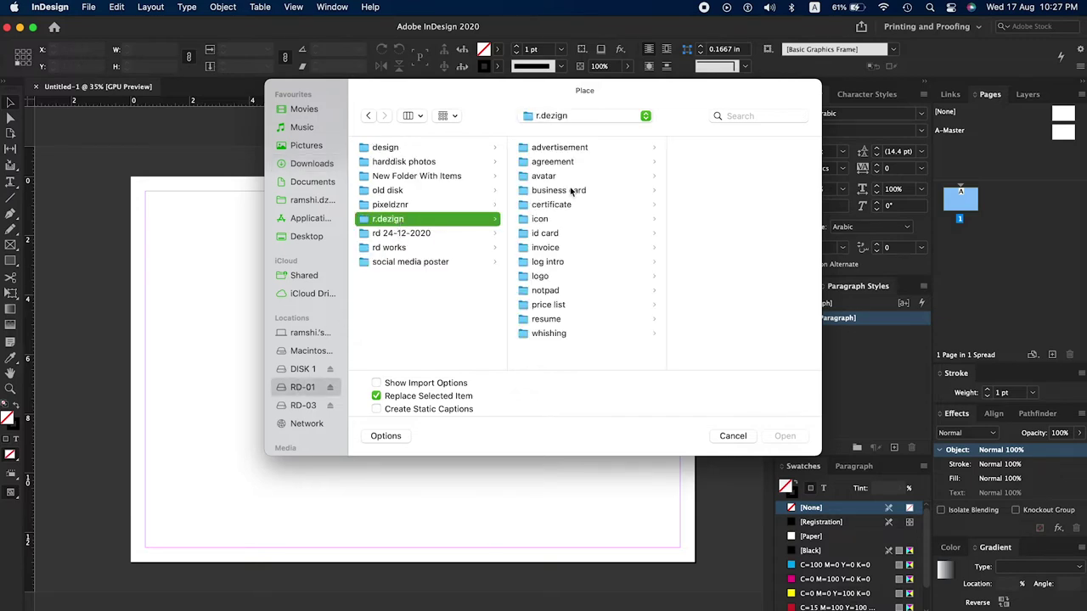
pyautogui.click(570, 190)
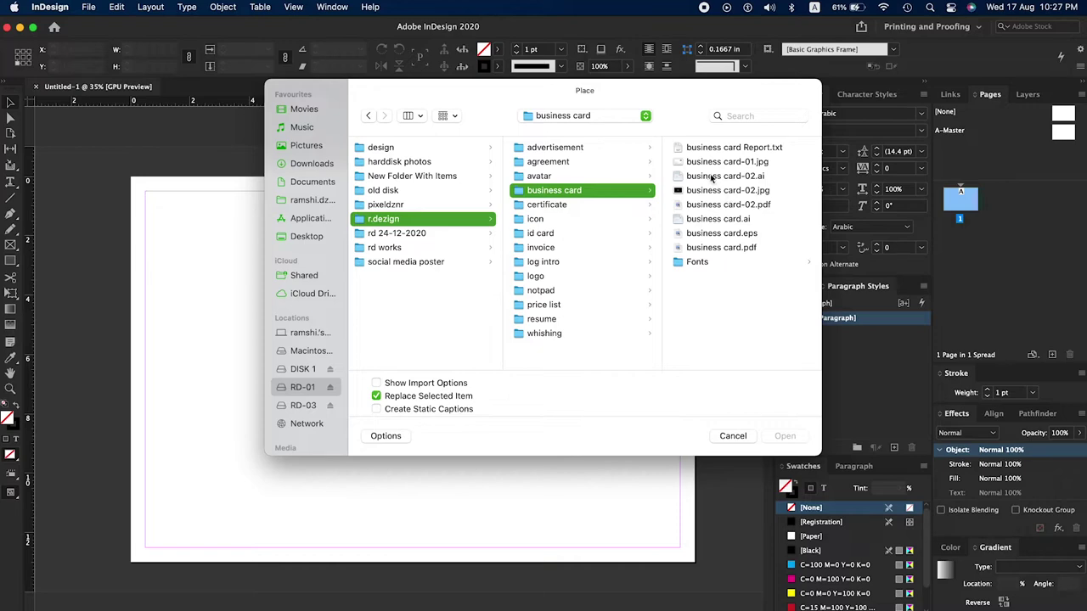
pyautogui.click(710, 237)
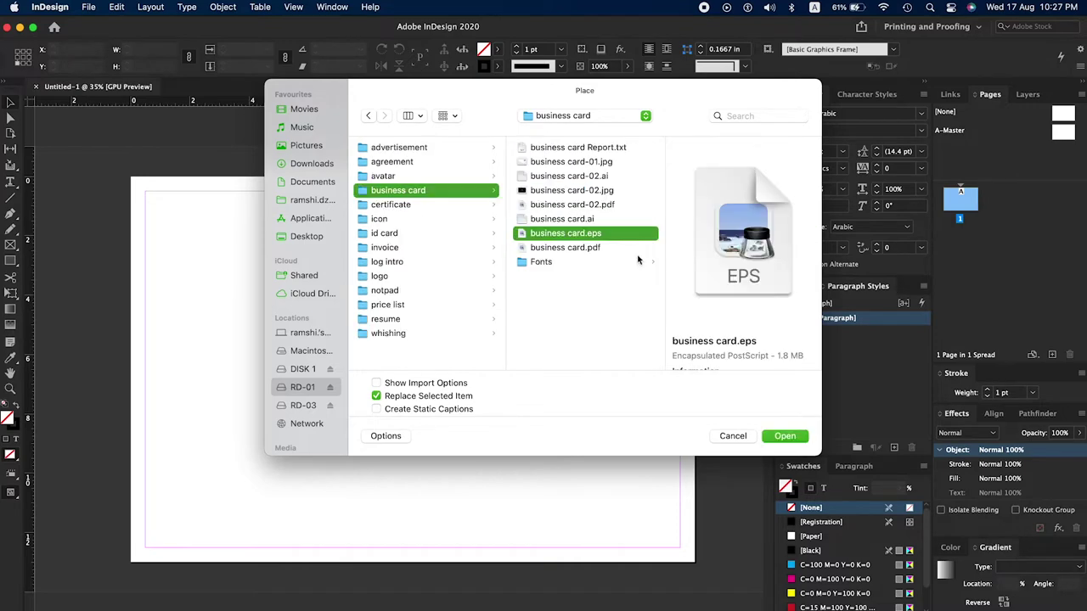
pyautogui.click(591, 247)
# Preview both pages of business card.pdf in Quick Look.
pyautogui.press('space')
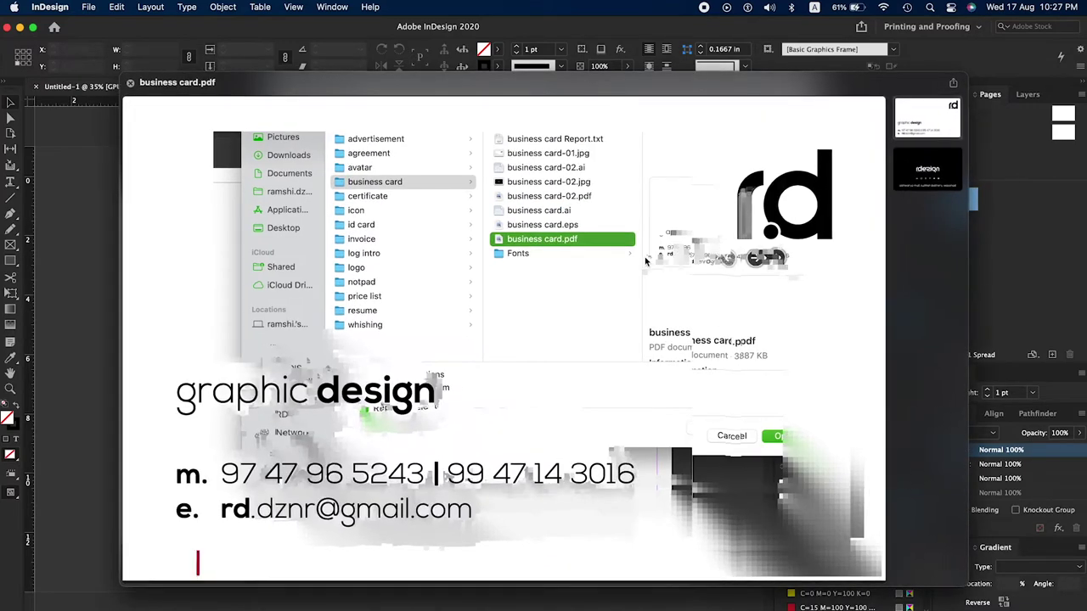
pyautogui.scroll(-10, 644, 261)
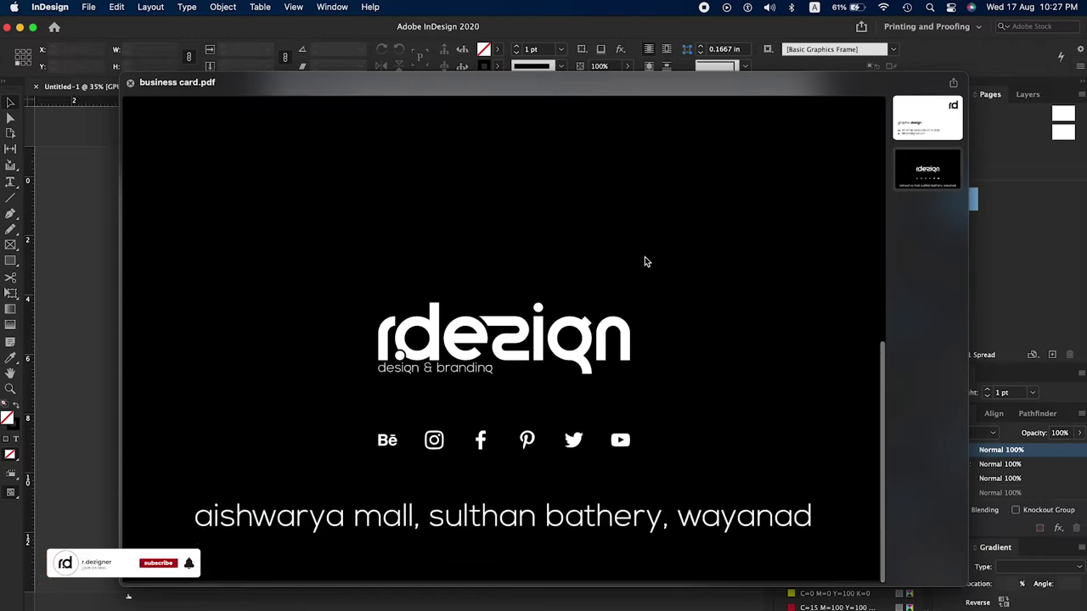
pyautogui.scroll(10, 644, 262)
pyautogui.press('space')
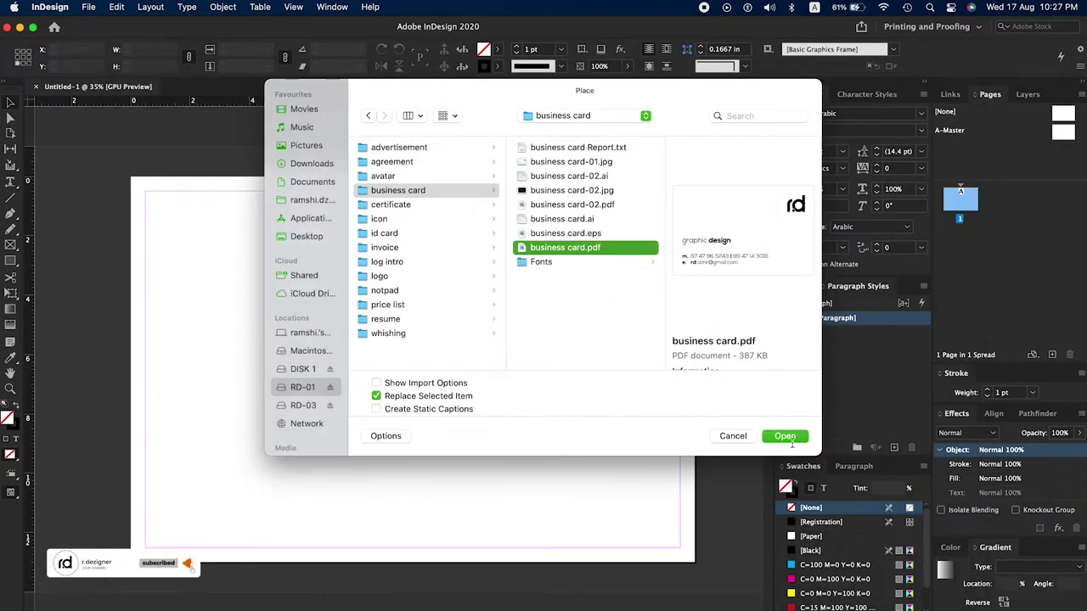
# Place business card.pdf on the page and select the card frame.
pyautogui.click(785, 436)
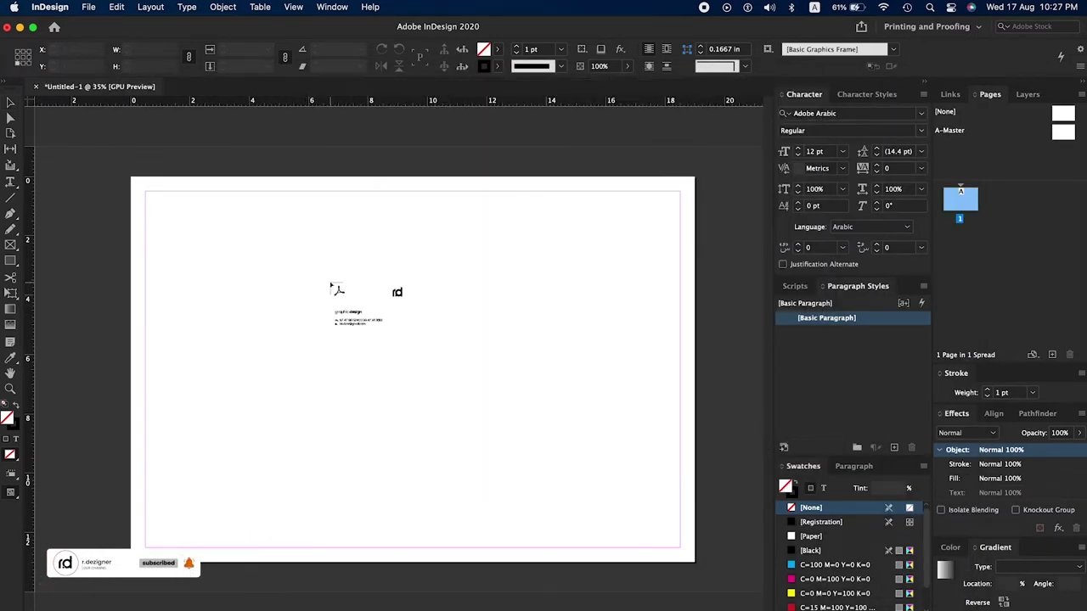
pyautogui.click(331, 284)
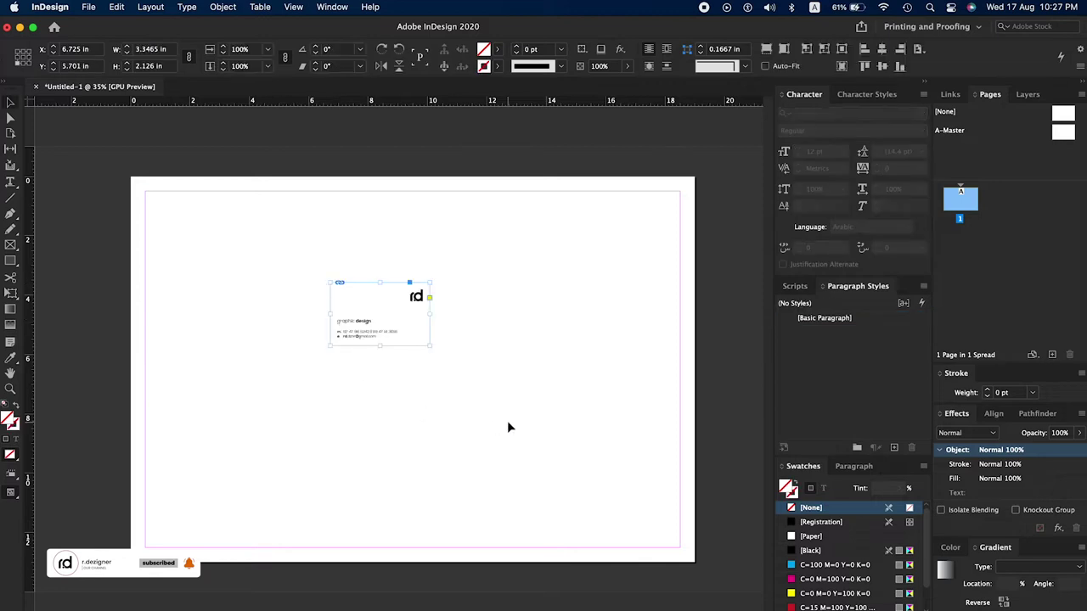
pyautogui.click(439, 329)
pyautogui.moveTo(439, 329); pyautogui.dragTo(405, 367)
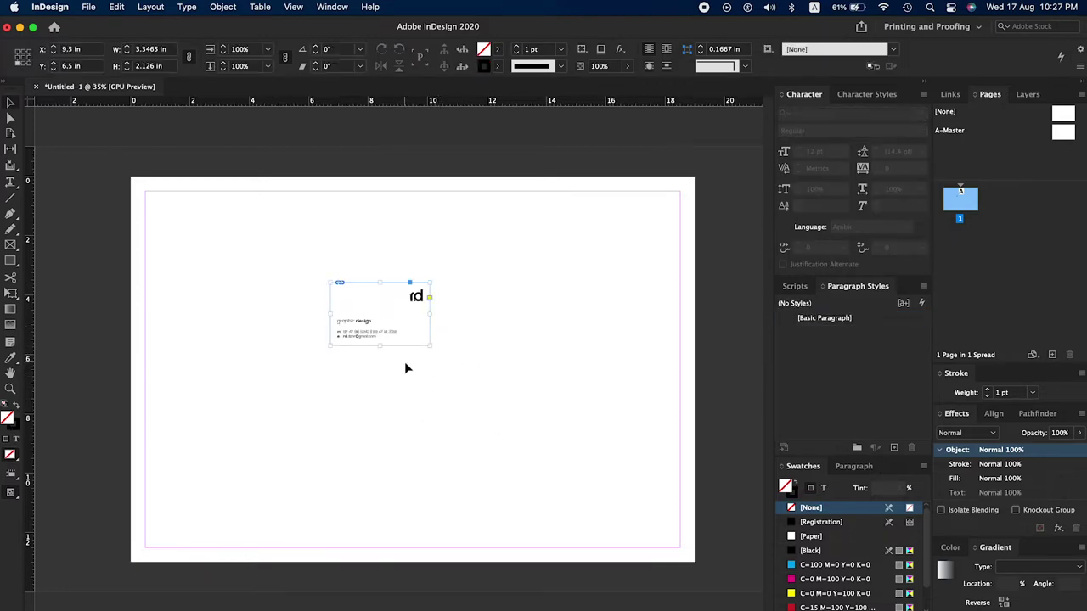
pyautogui.click(428, 376)
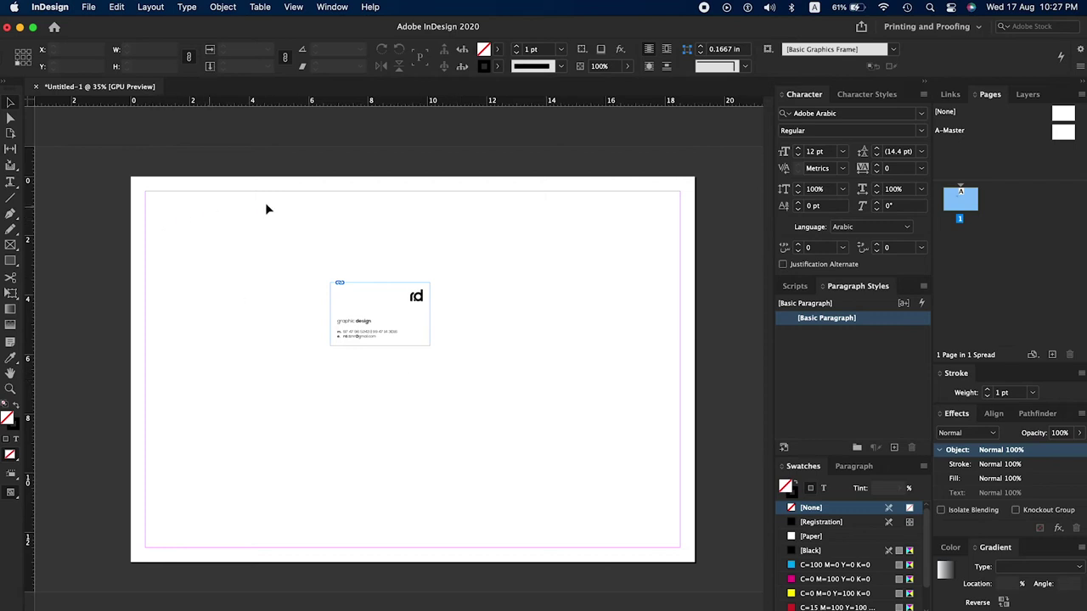
pyautogui.click(407, 336)
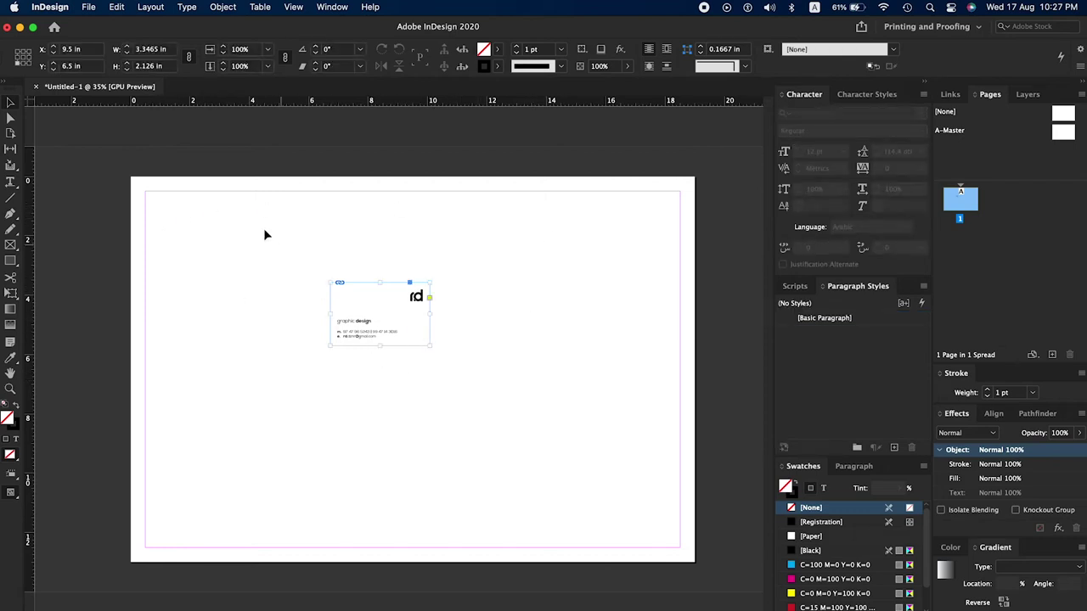
pyautogui.click(138, 49)
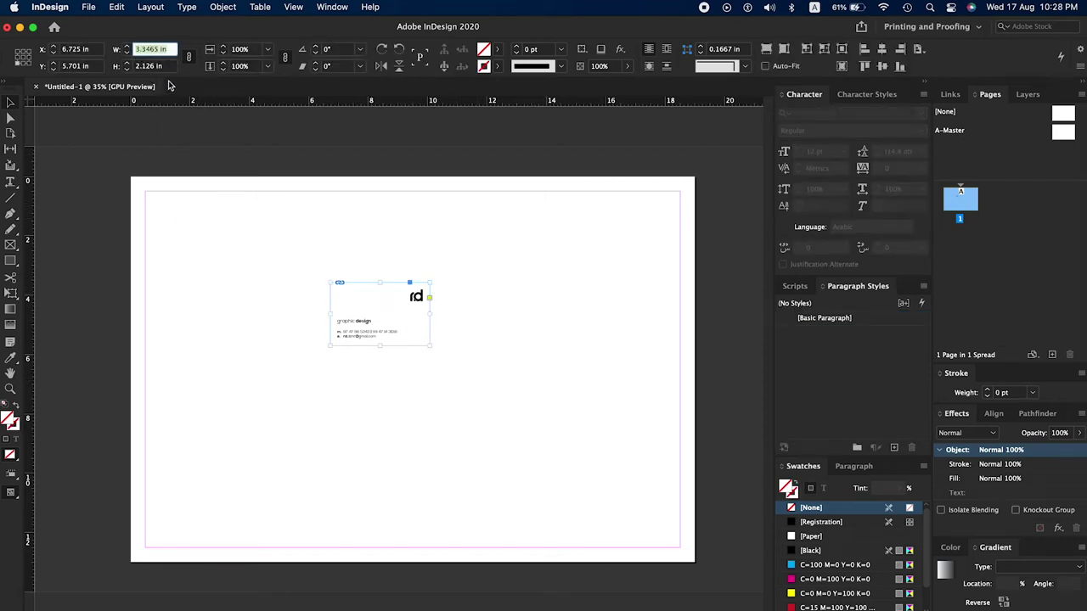
# Switch both the horizontal and vertical rulers to centimetres.
pyautogui.rightClick(265, 109)
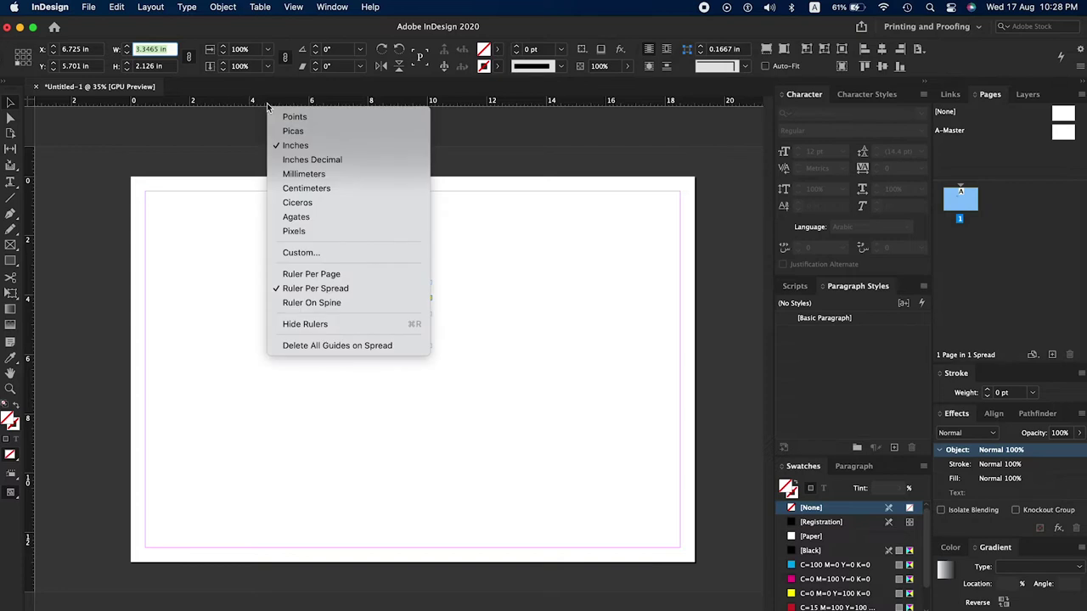
pyautogui.click(301, 189)
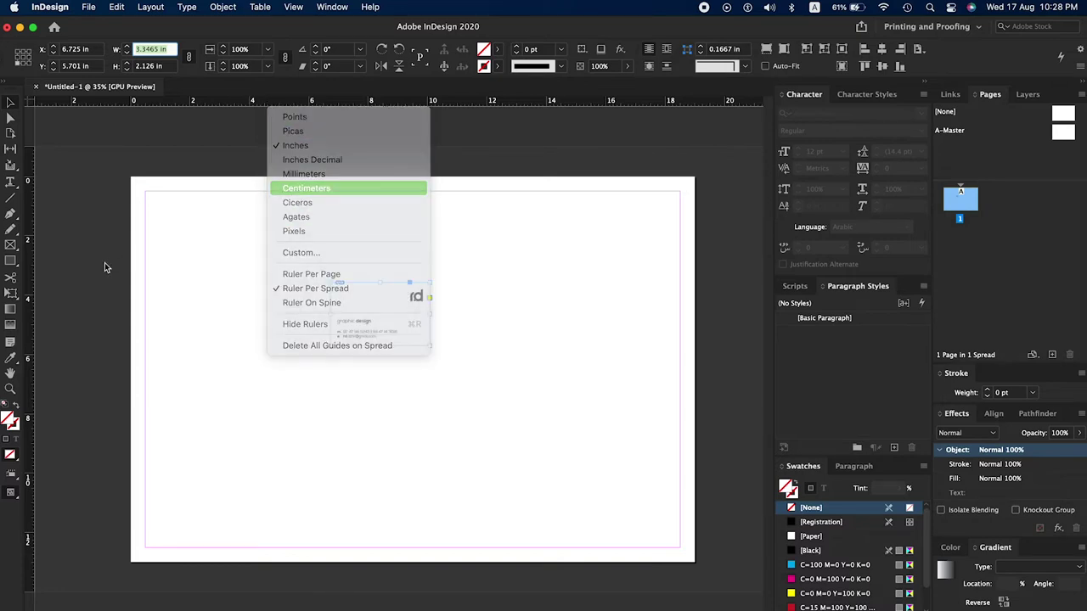
pyautogui.rightClick(31, 257)
pyautogui.click(85, 338)
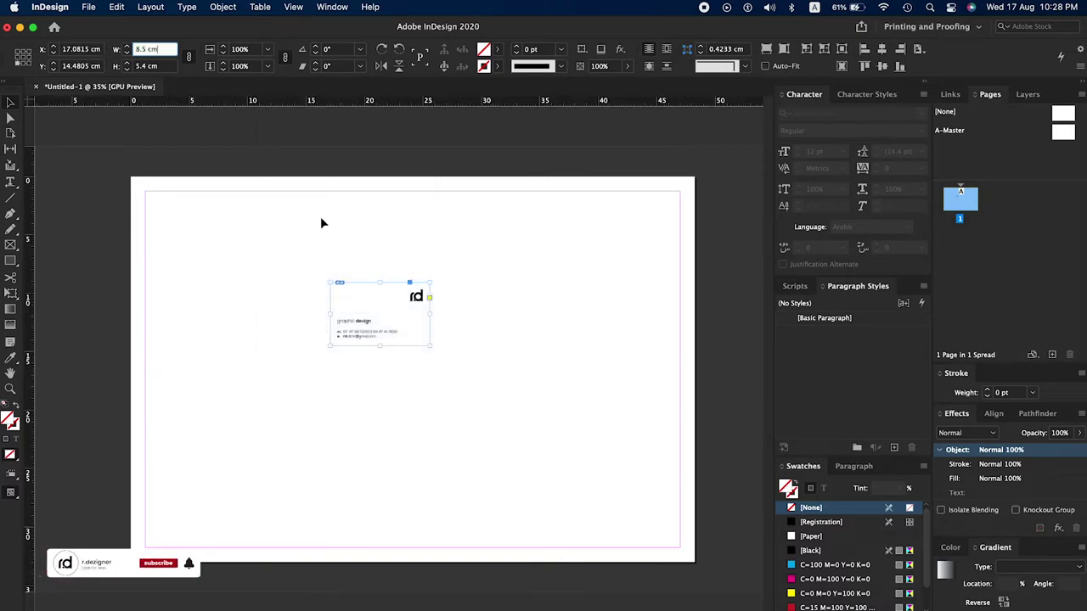
# Reselect the card and confirm it measures 8.5 cm wide by 5.4 cm high.
pyautogui.moveTo(287, 245); pyautogui.dragTo(368, 311)
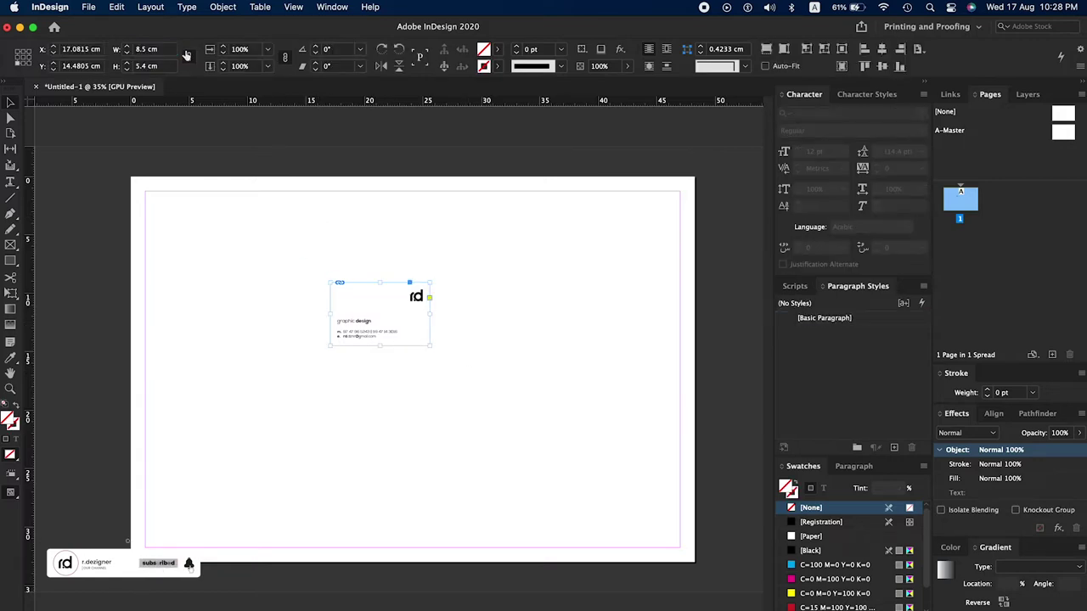
pyautogui.click(162, 48)
pyautogui.press('Tab')
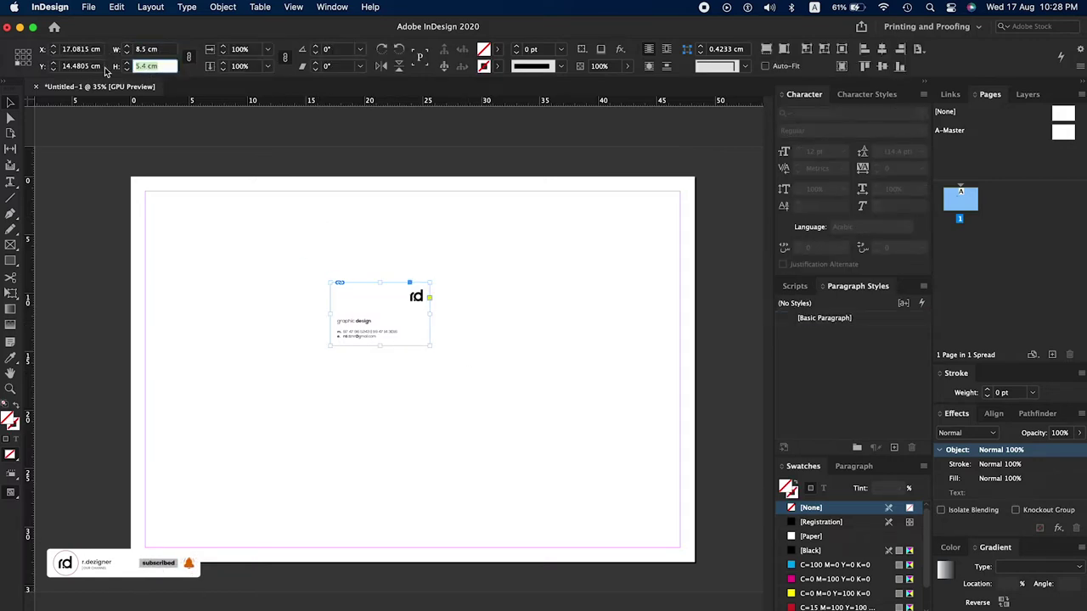
pyautogui.click(489, 280)
pyautogui.moveTo(439, 274); pyautogui.dragTo(328, 359)
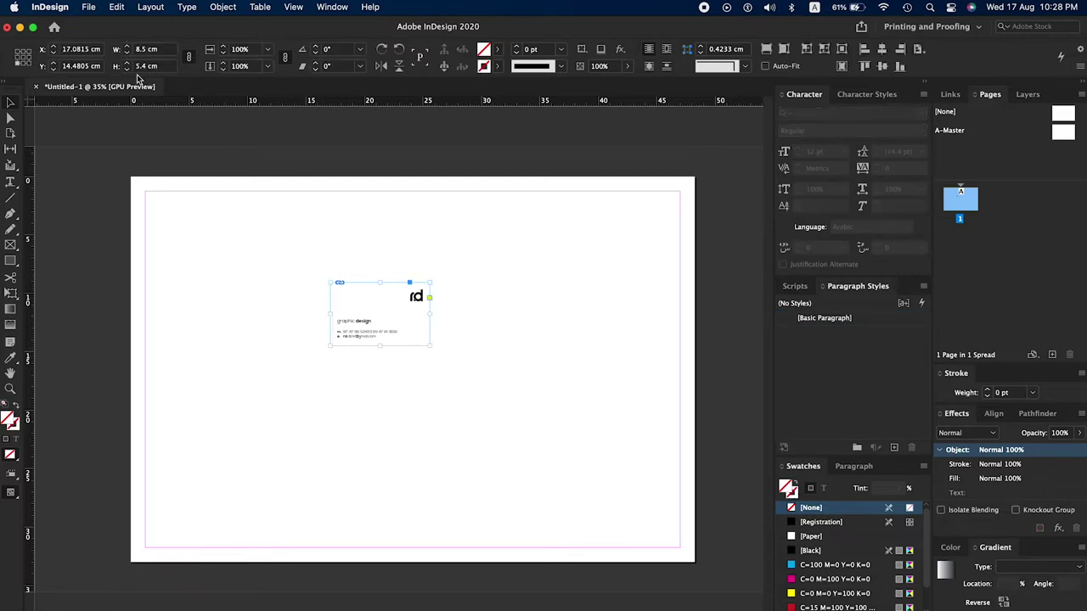
pyautogui.click(356, 244)
# Reselect the business card and show the Scripts panel.
pyautogui.click(377, 308)
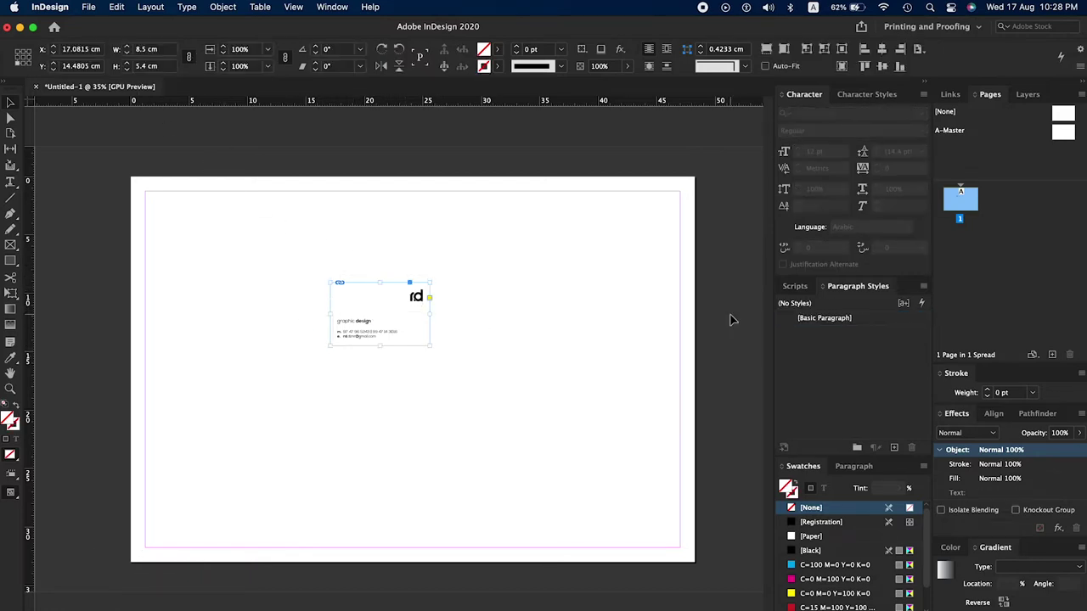
pyautogui.click(793, 286)
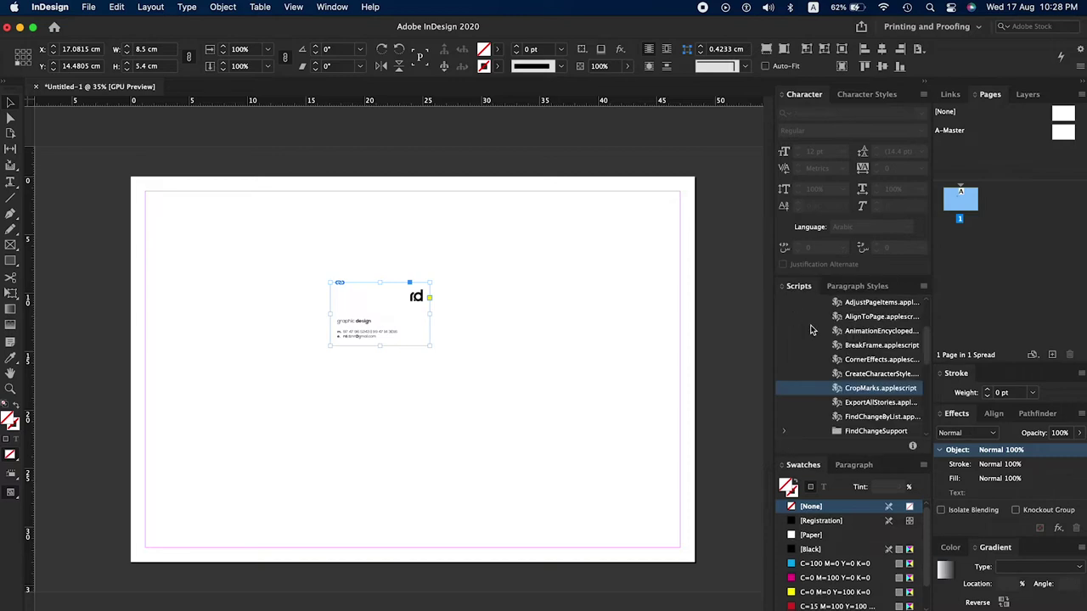
pyautogui.click(332, 7)
pyautogui.moveTo(399, 376)
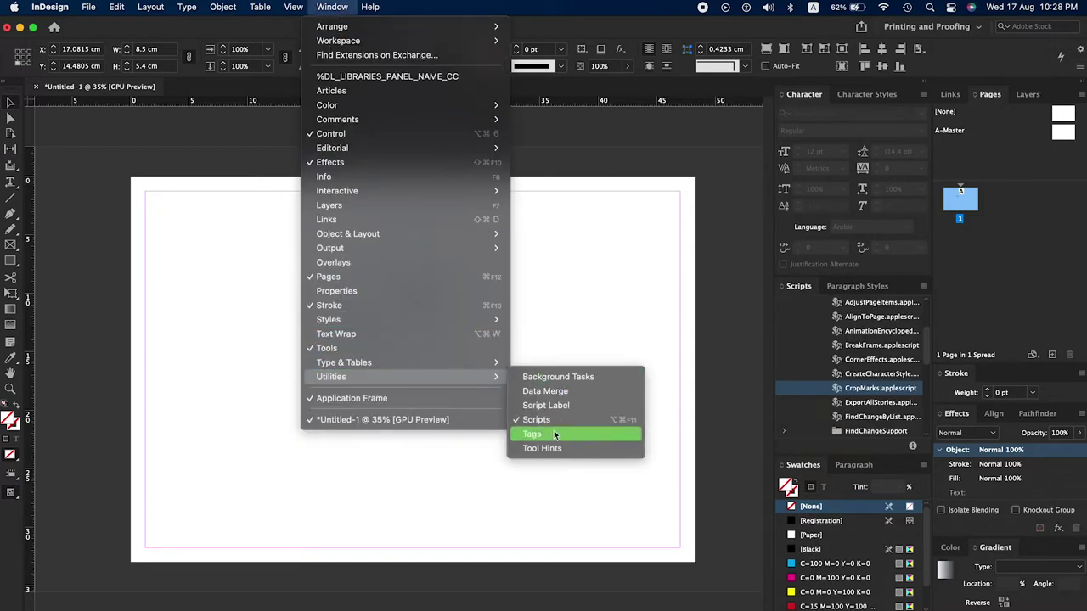
pyautogui.click(856, 395)
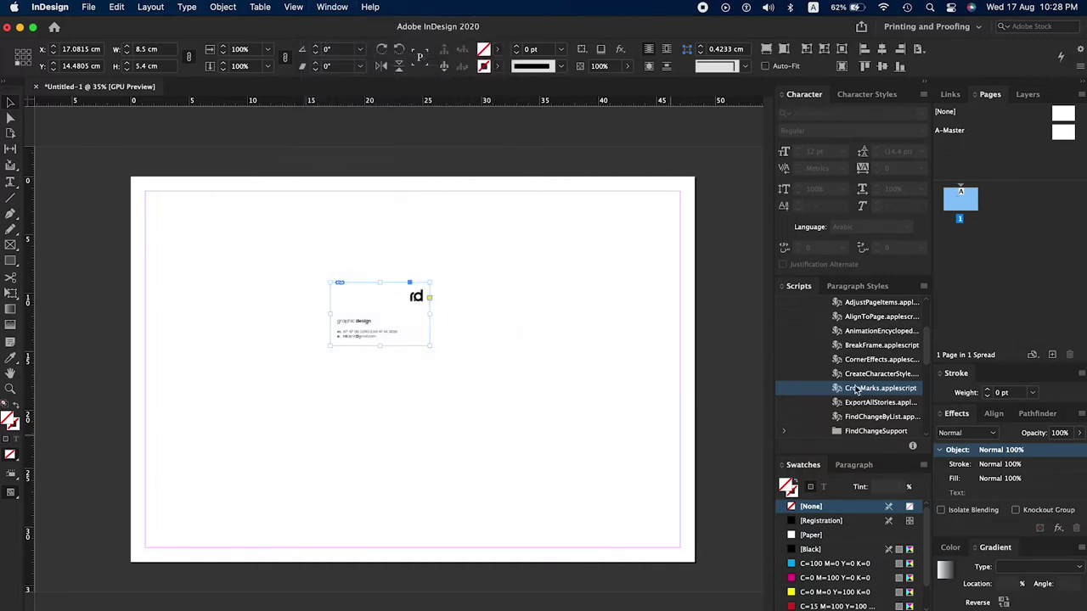
pyautogui.scroll(5, 859, 374)
pyautogui.scroll(2, 840, 367)
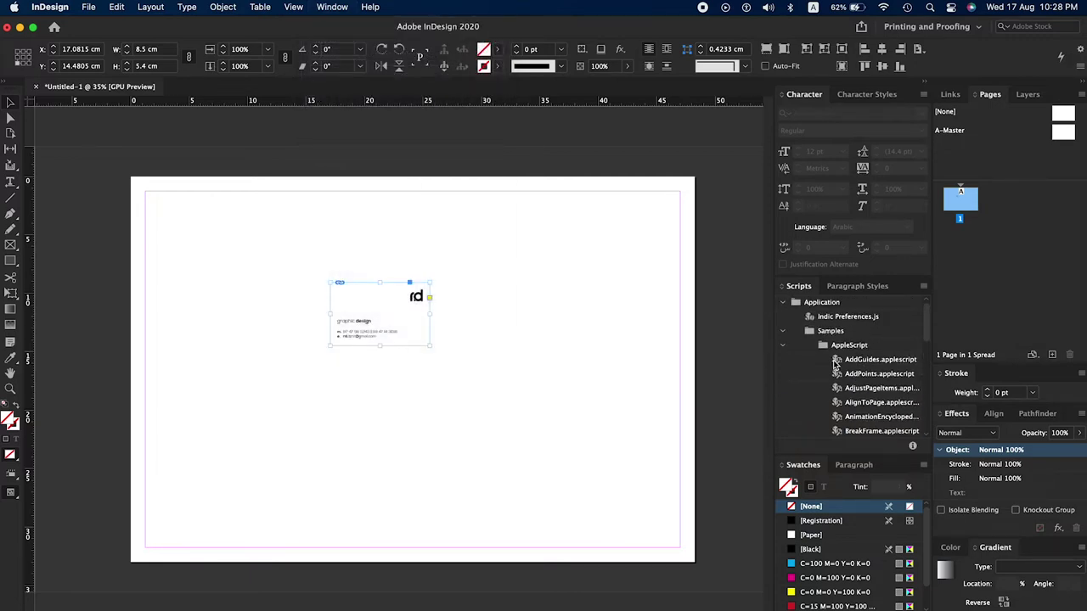
# Collapse the script folders and browse the Community scripts.
pyautogui.click(784, 331)
pyautogui.click(784, 303)
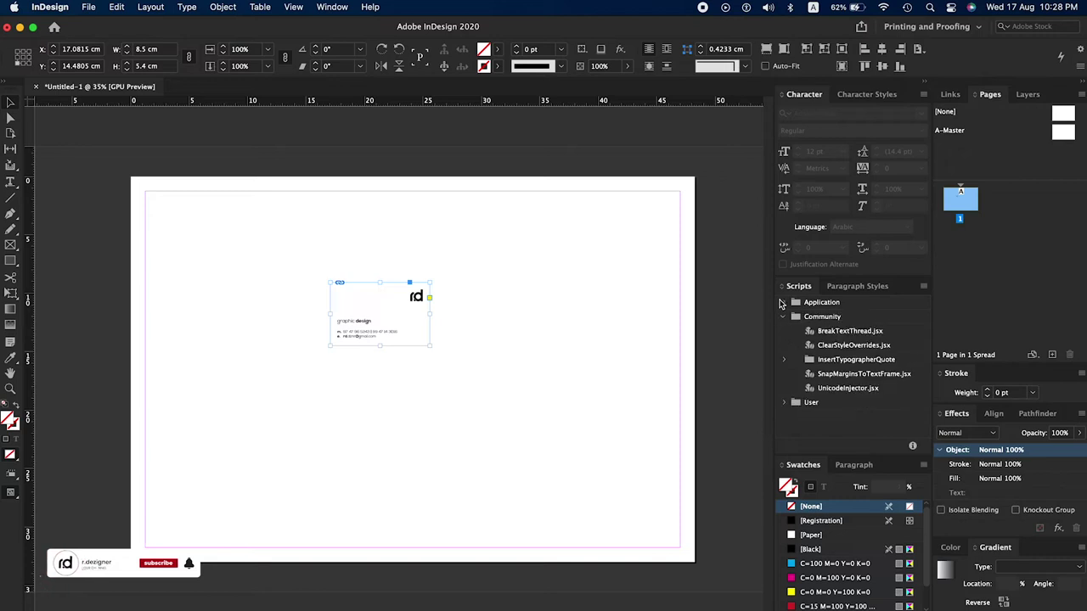
pyautogui.click(784, 317)
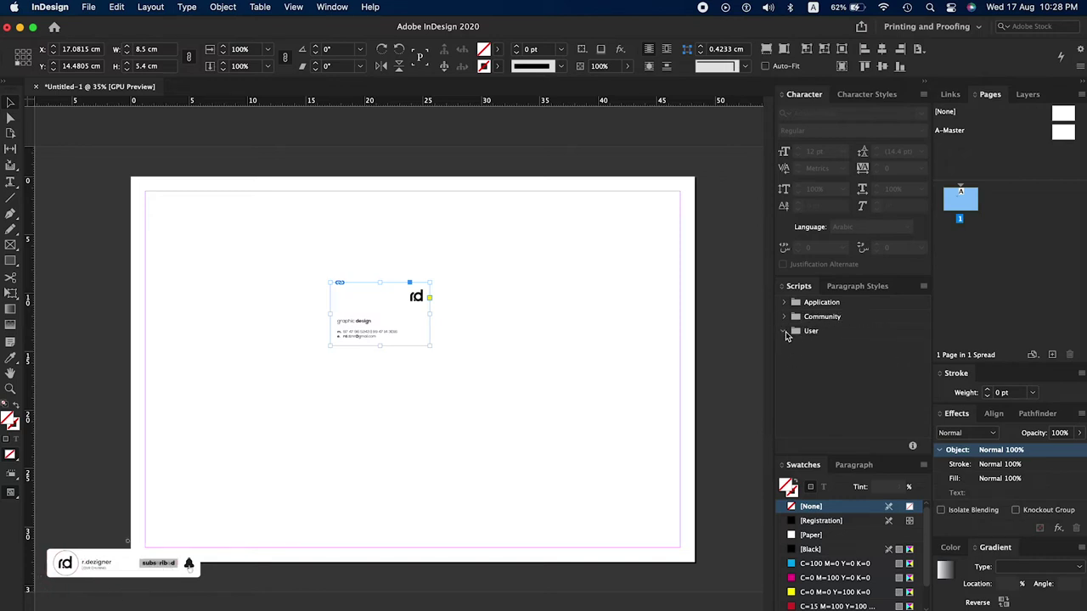
pyautogui.click(784, 317)
pyautogui.click(785, 359)
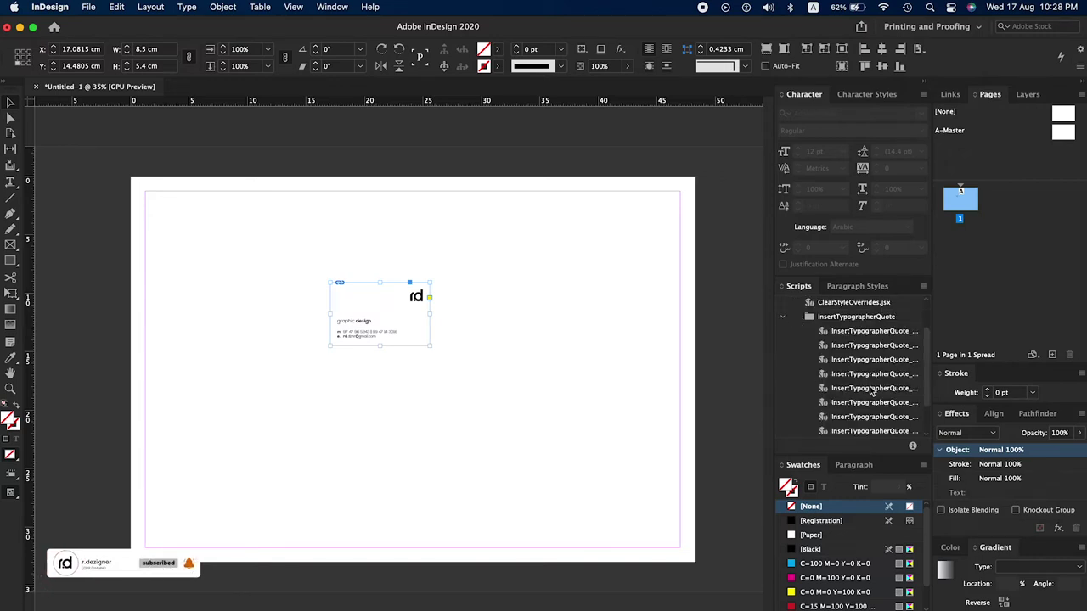
pyautogui.scroll(-3, 870, 391)
pyautogui.scroll(3, 849, 374)
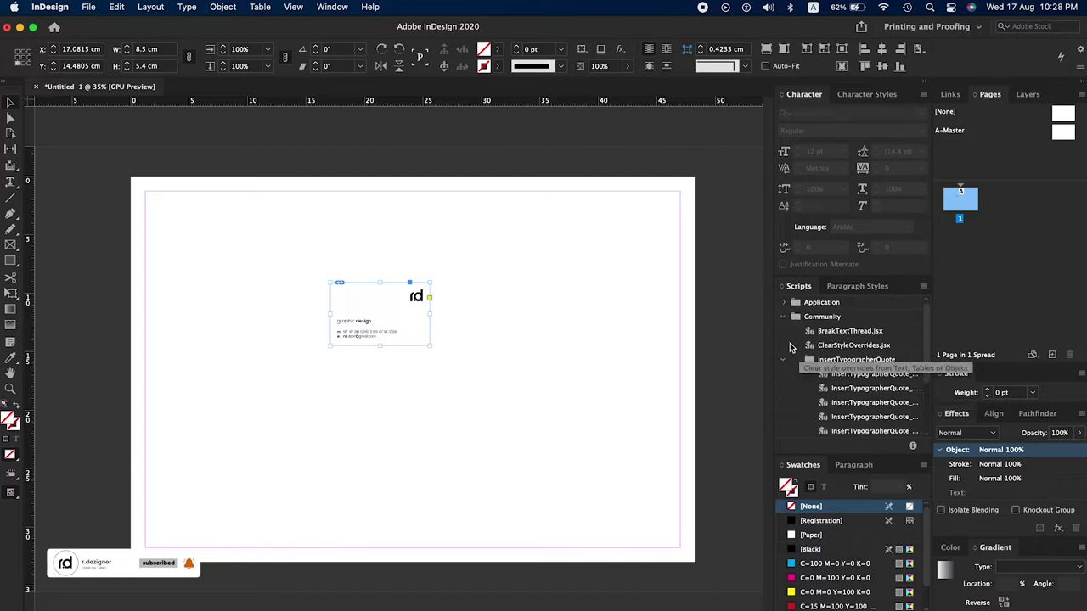
pyautogui.click(783, 359)
# Expand Application > Samples > JavaScript and run CropMarks.jsx.
pyautogui.click(784, 303)
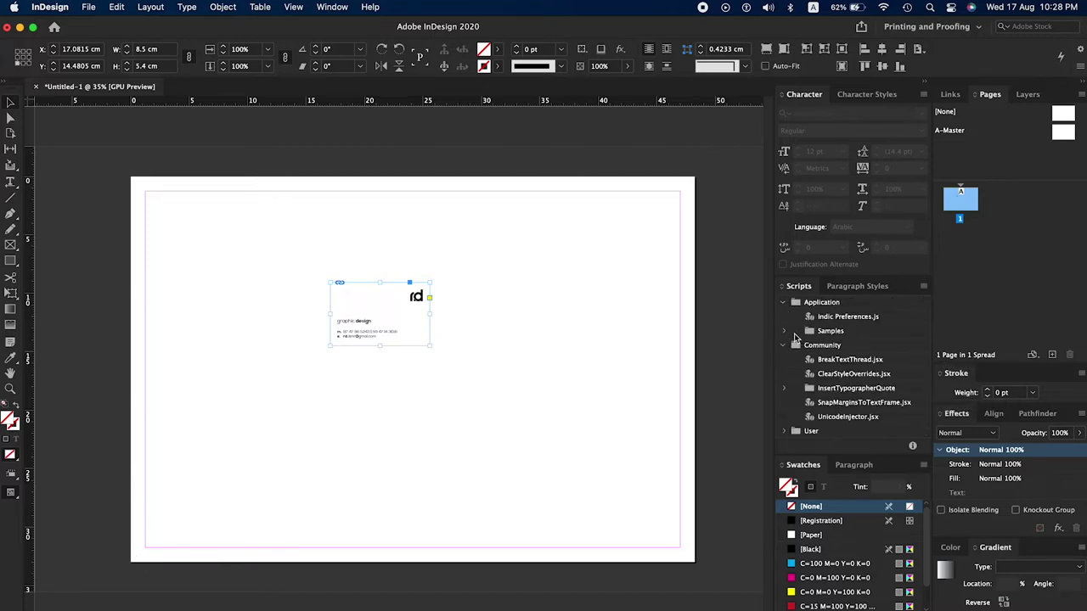
pyautogui.click(784, 331)
pyautogui.click(783, 359)
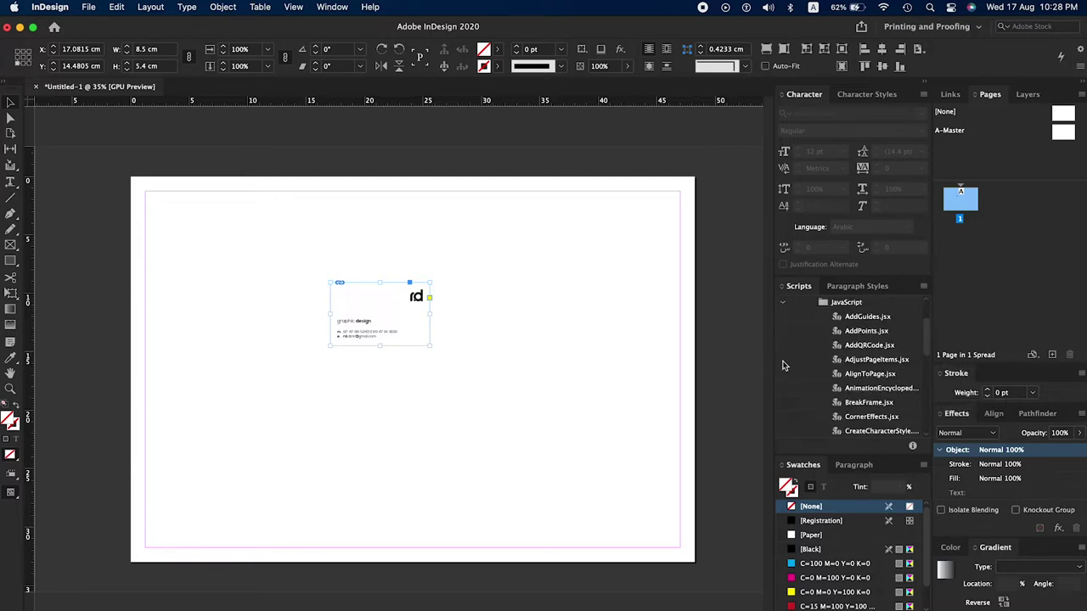
pyautogui.scroll(-3, 866, 399)
pyautogui.click(858, 379)
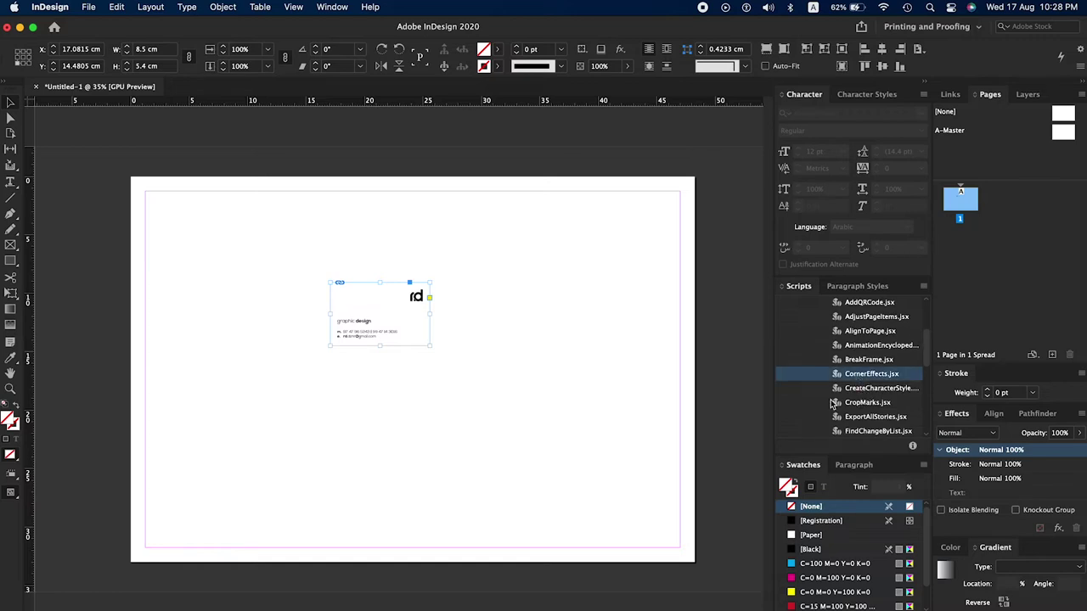
pyautogui.click(875, 404)
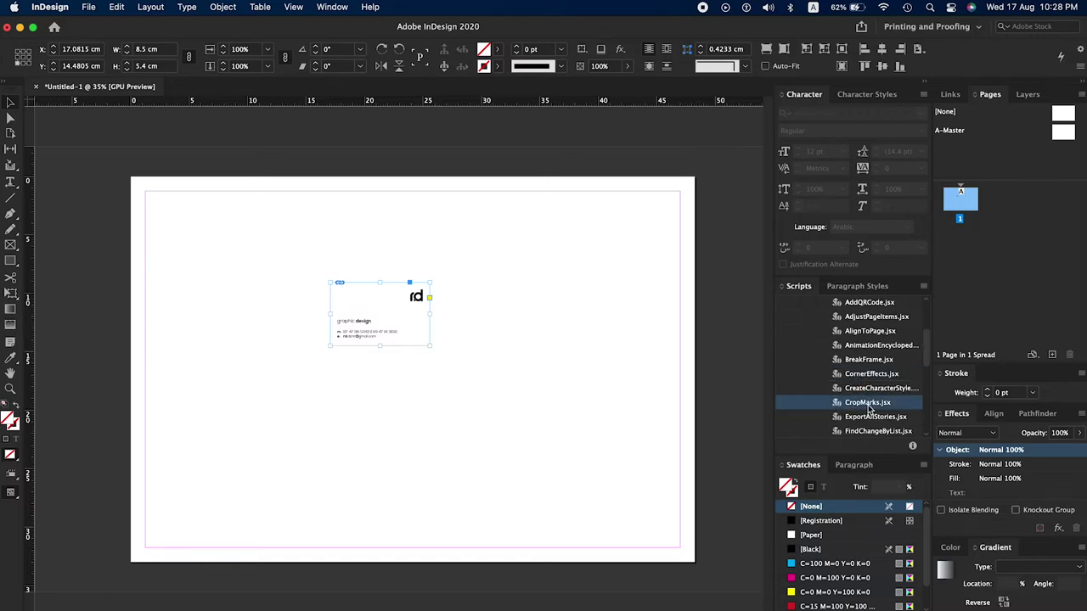
pyautogui.doubleClick(868, 406)
pyautogui.write('9')
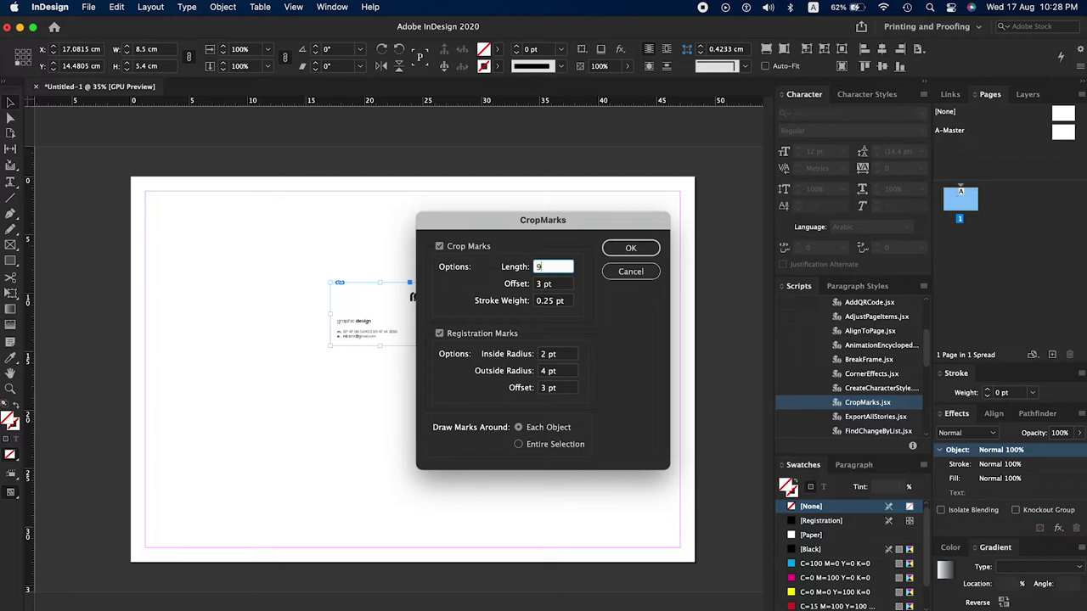
pyautogui.press('Tab')
pyautogui.press('Tab')
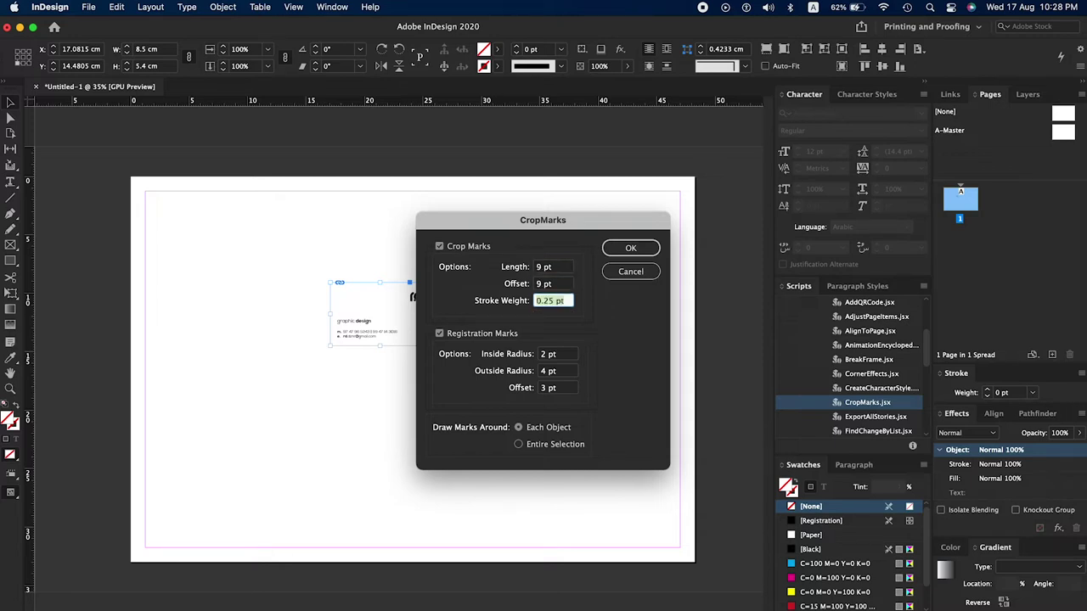
pyautogui.click(466, 338)
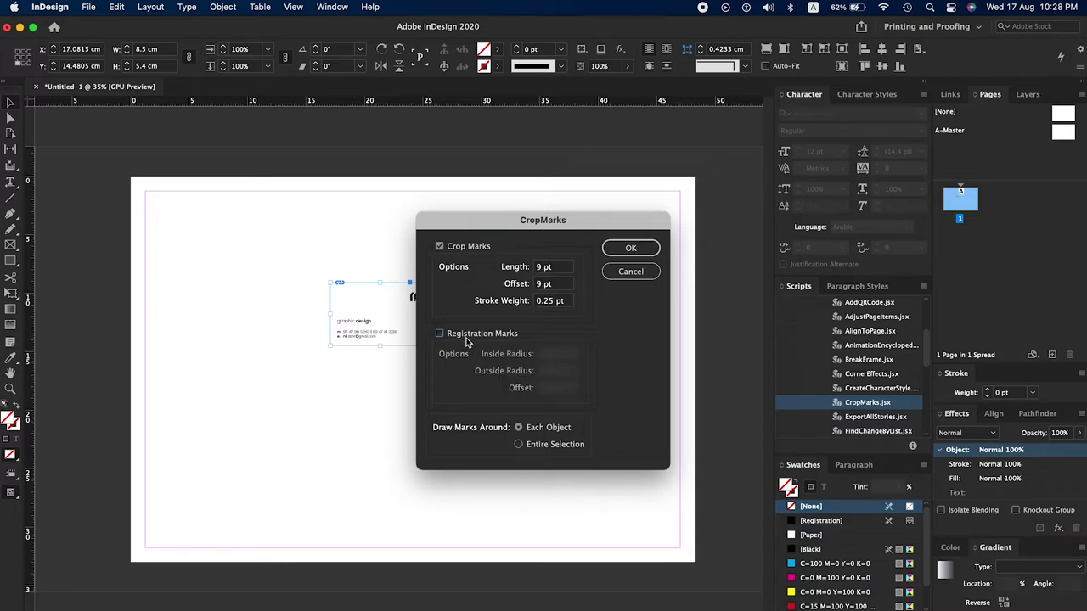
pyautogui.click(630, 248)
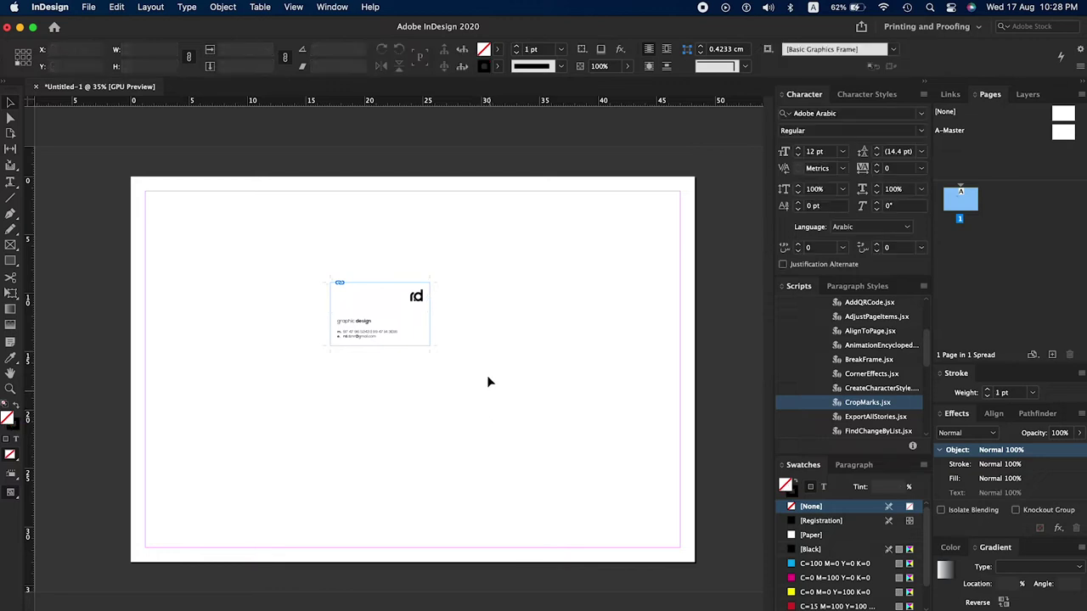
pyautogui.moveTo(463, 255); pyautogui.dragTo(322, 352)
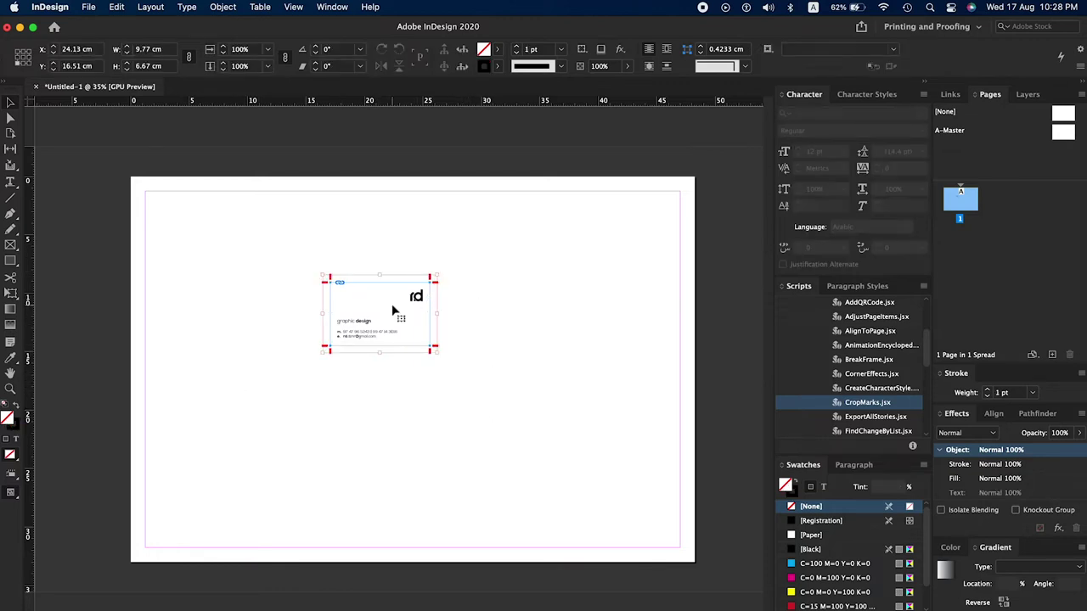
pyautogui.click(305, 272)
pyautogui.click(436, 315)
pyautogui.click(521, 315)
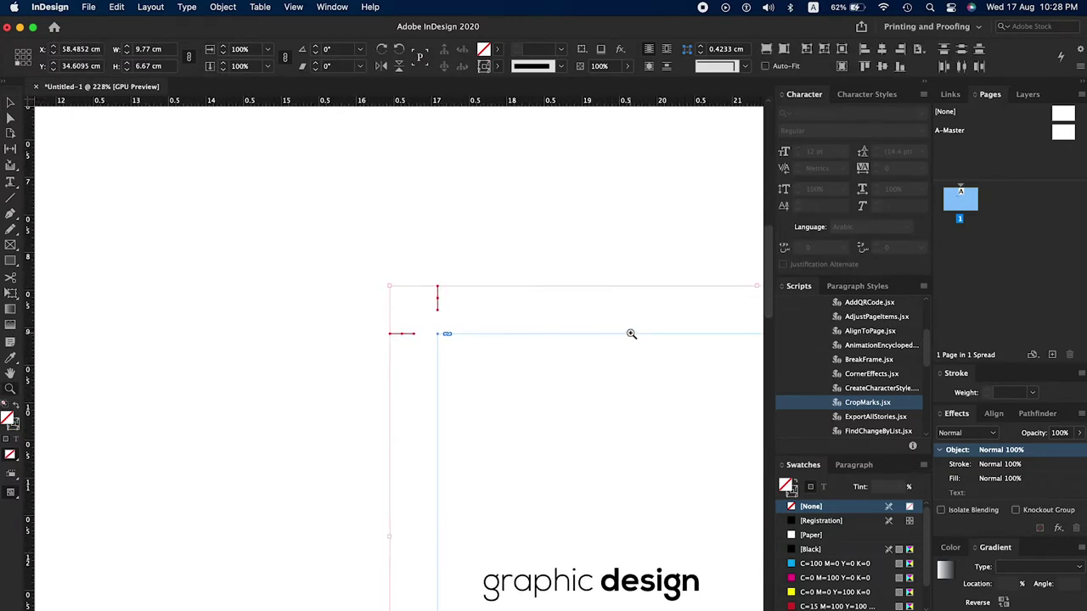
pyautogui.press('super+0')
pyautogui.click(454, 274)
pyautogui.click(509, 317)
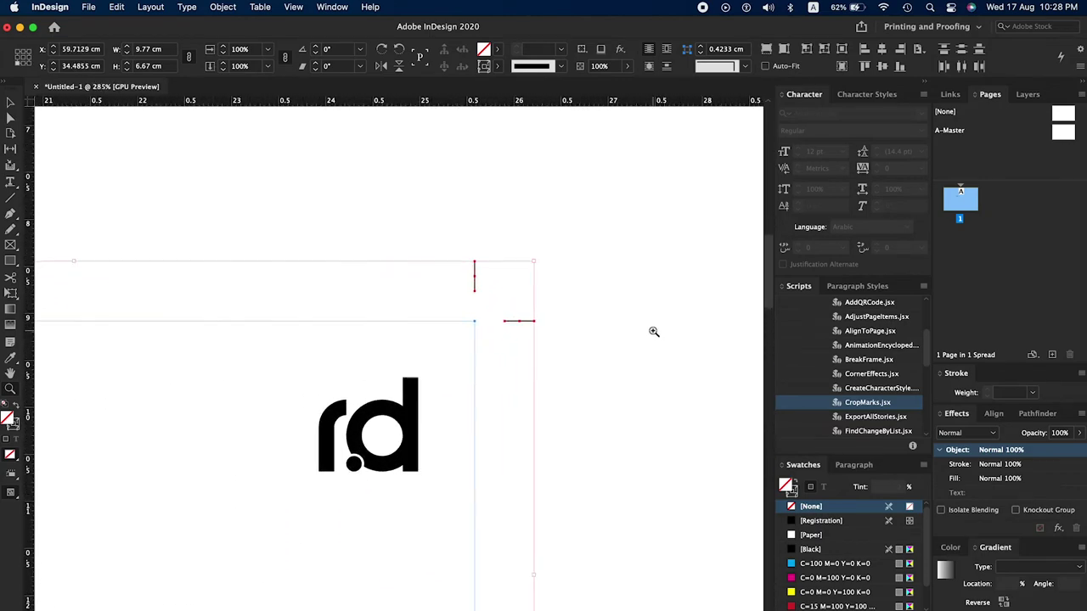
pyautogui.press('super+0')
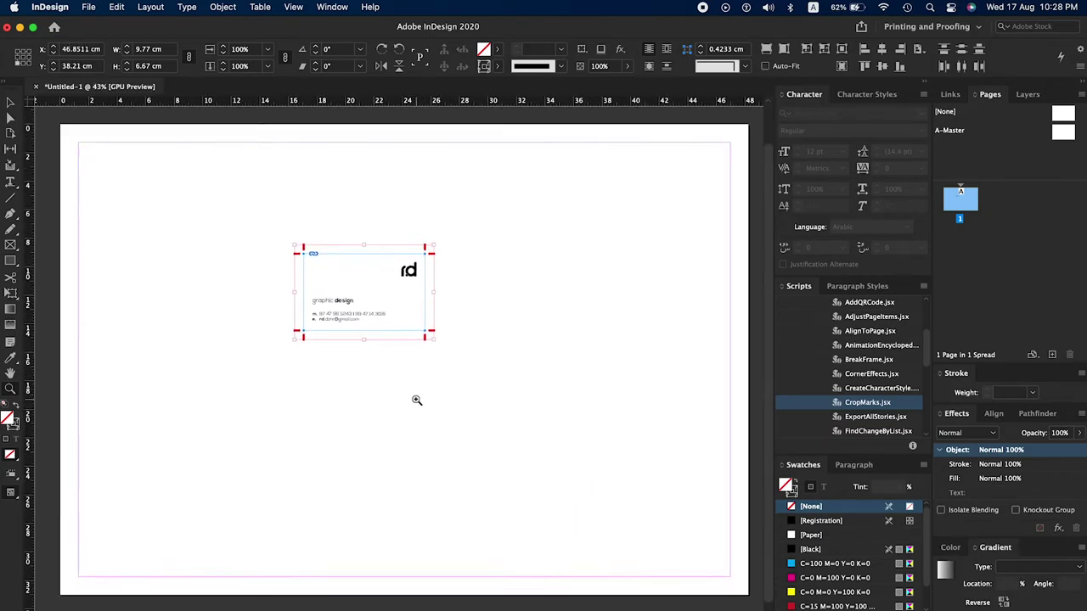
pyautogui.keyDown('alt'); pyautogui.click(400, 408); pyautogui.keyUp('alt')
# Select the card with its crop marks and ungroup the card's items.
pyautogui.press('v')
pyautogui.click(447, 253)
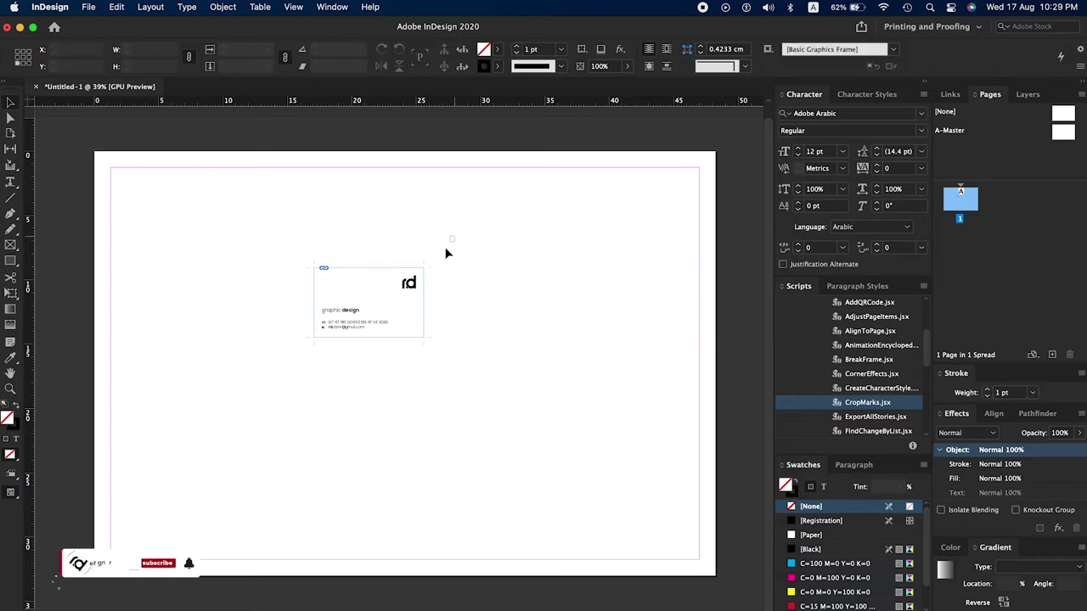
pyautogui.moveTo(448, 253); pyautogui.dragTo(280, 379)
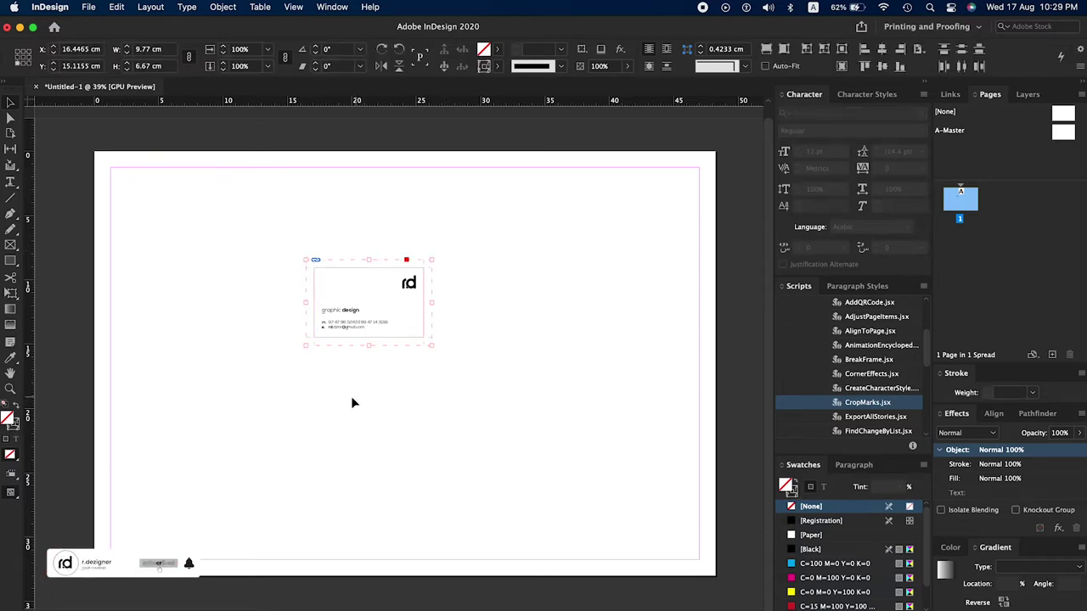
pyautogui.click(119, 7)
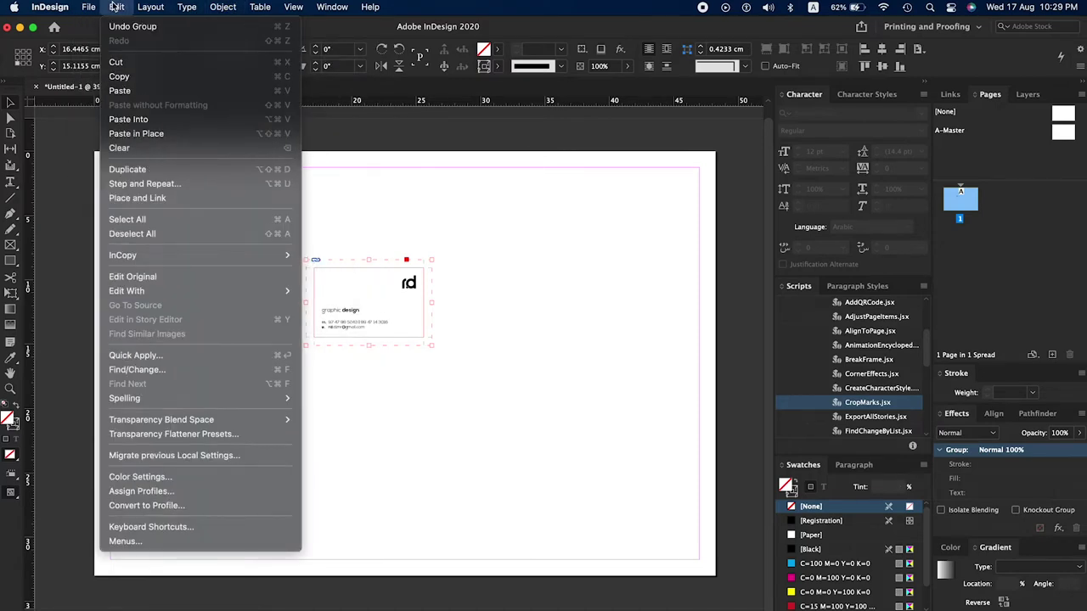
pyautogui.click(617, 510)
pyautogui.click(225, 8)
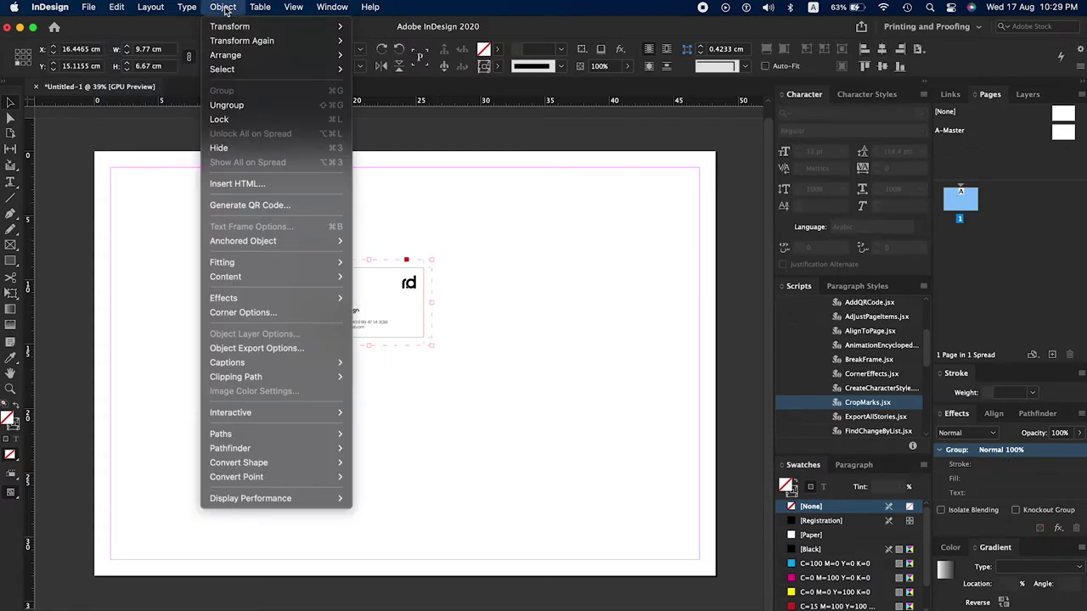
pyautogui.click(227, 105)
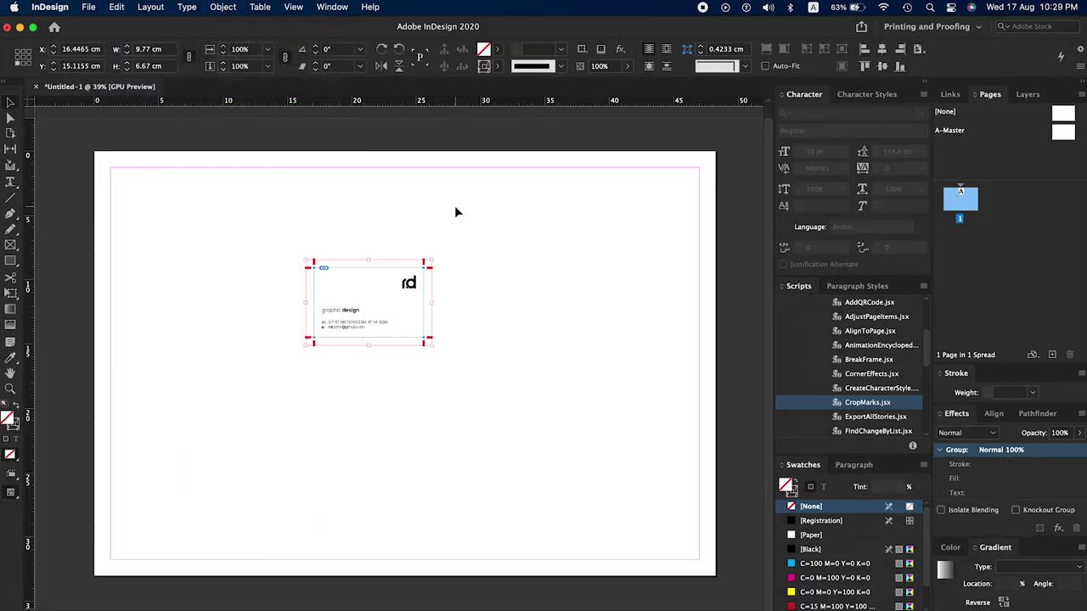
# Group all card items together with the crop marks and reselect the group.
pyautogui.moveTo(448, 236); pyautogui.dragTo(303, 364)
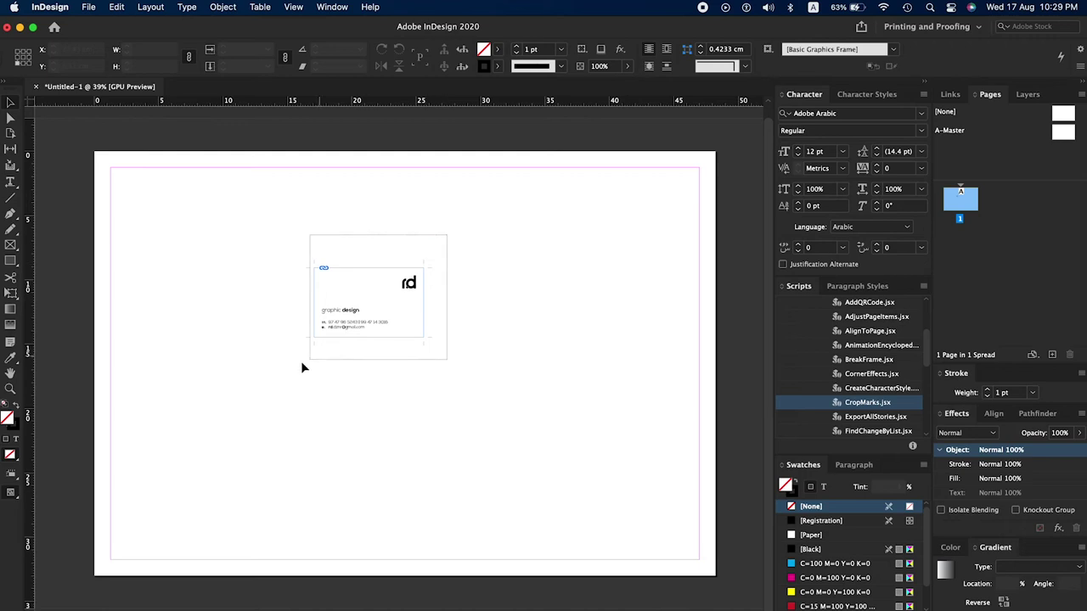
pyautogui.click(225, 7)
pyautogui.click(242, 92)
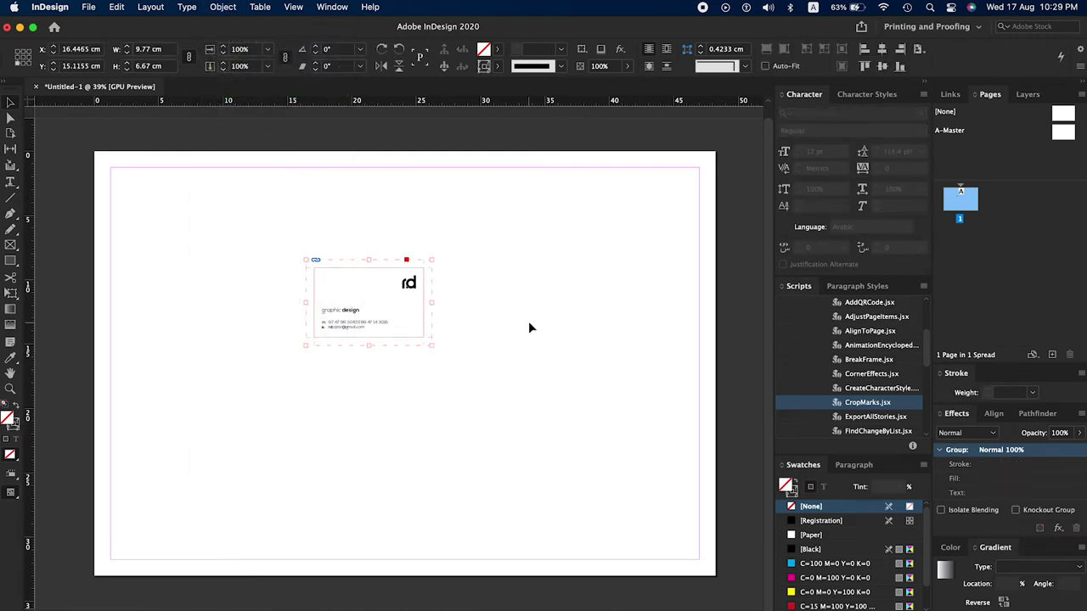
pyautogui.click(528, 328)
pyautogui.moveTo(472, 244); pyautogui.dragTo(290, 377)
# Align the card group to the page's top-left corner using Align To Page.
pyautogui.click(864, 50)
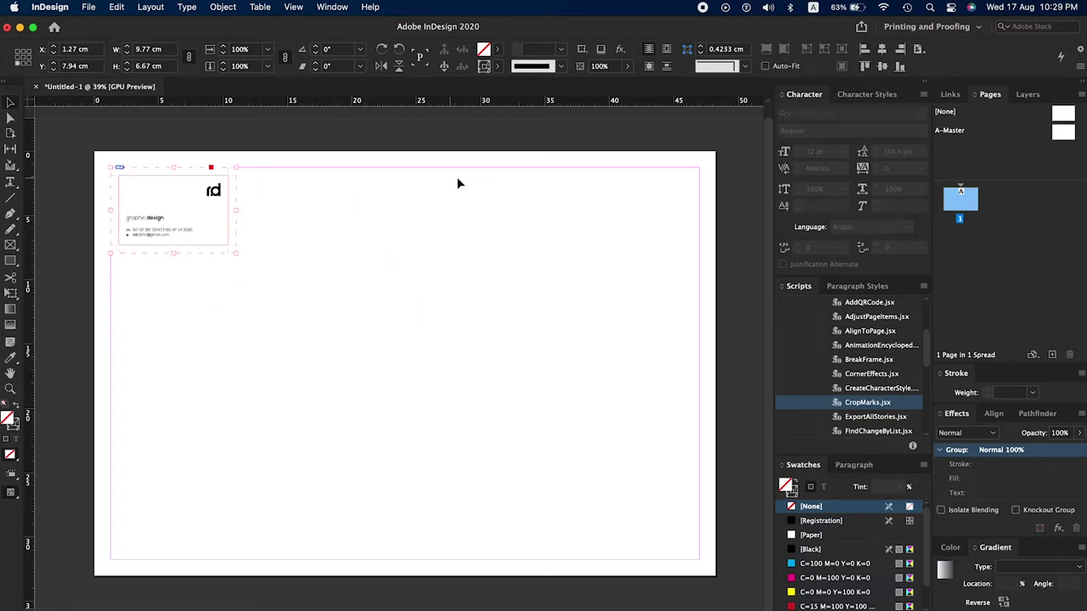
pyautogui.click(913, 52)
pyautogui.click(971, 108)
pyautogui.click(924, 50)
pyautogui.click(970, 98)
pyautogui.click(863, 50)
pyautogui.click(863, 67)
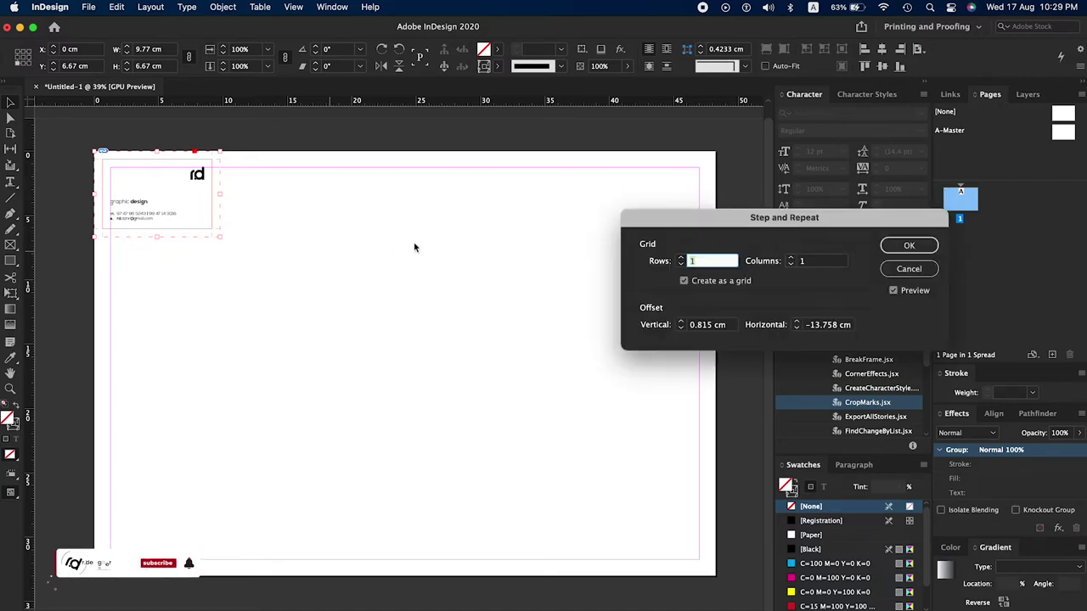
# Move the Step and Repeat dialog aside and cancel it.
pyautogui.moveTo(775, 224); pyautogui.dragTo(395, 267)
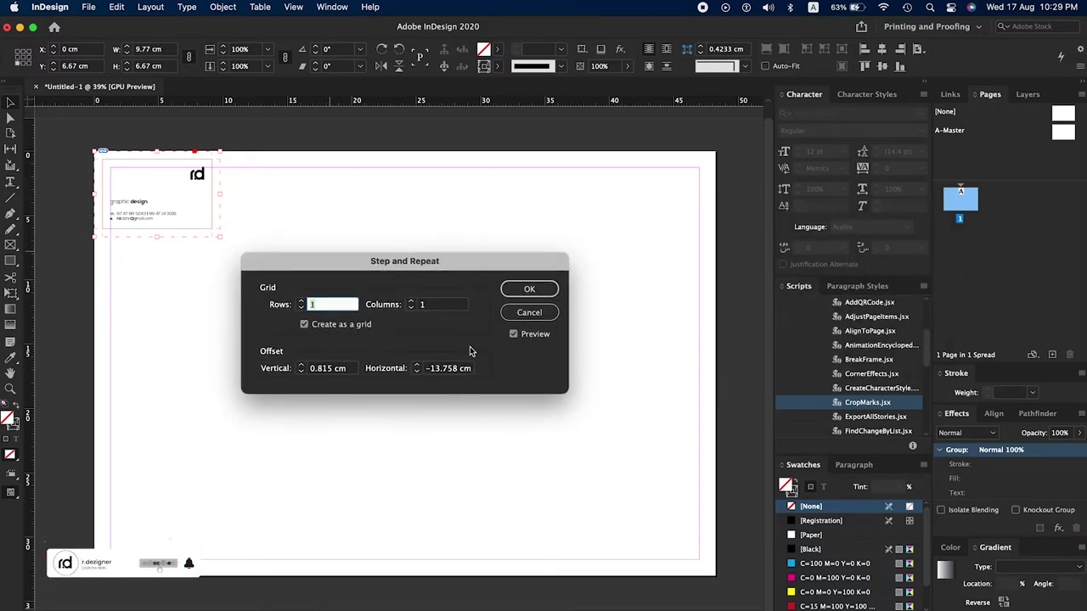
pyautogui.click(529, 312)
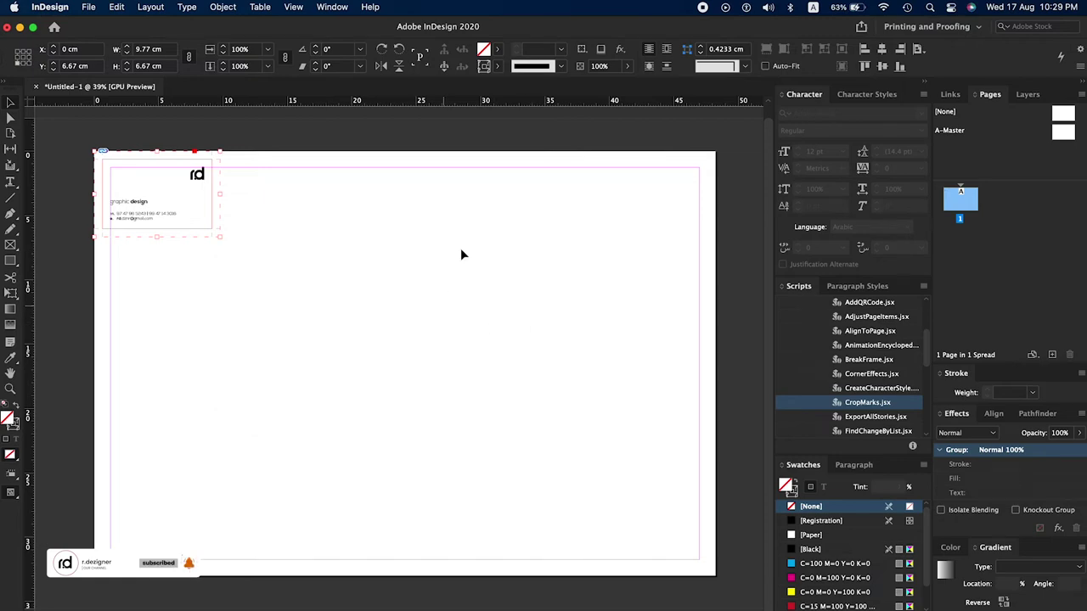
pyautogui.click(370, 7)
pyautogui.click(232, 211)
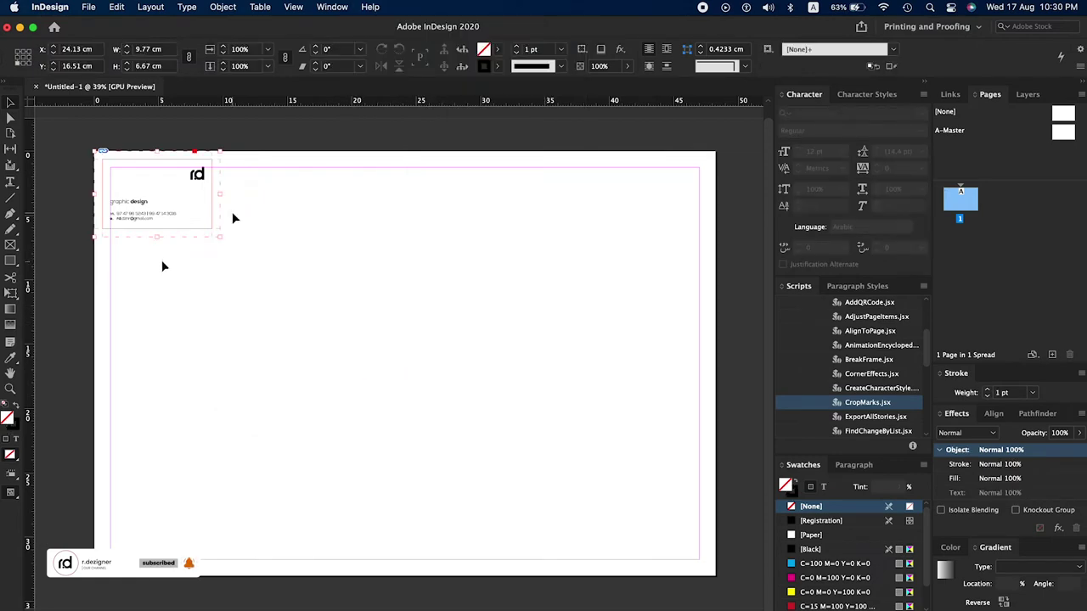
# Reopen Step and Repeat and set 5 rows with a 5.4 cm vertical offset.
pyautogui.click(116, 7)
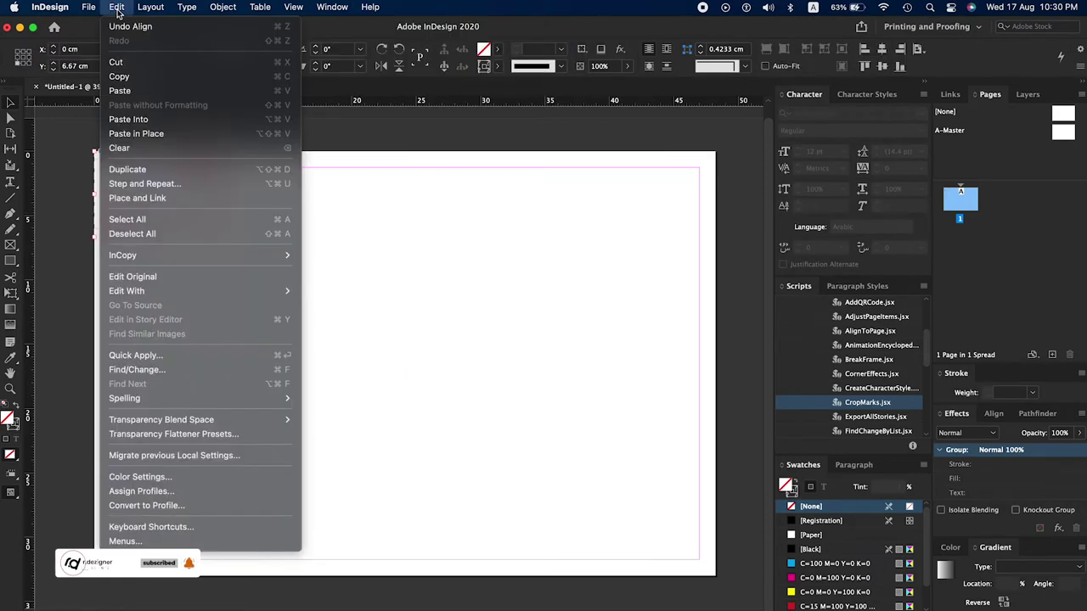
pyautogui.click(124, 189)
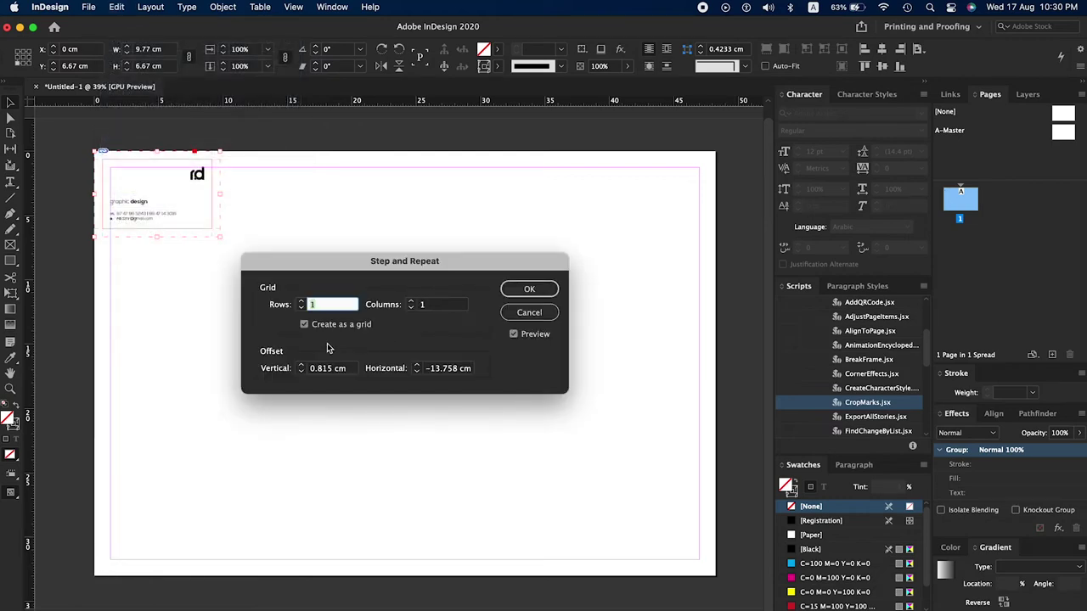
pyautogui.doubleClick(324, 370)
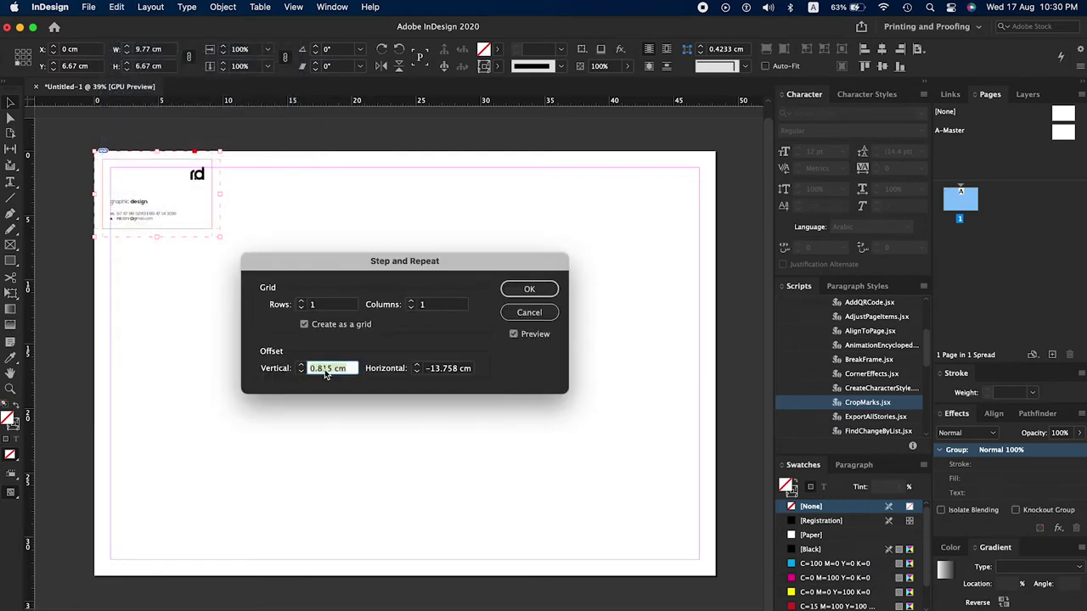
pyautogui.write('8')
pyautogui.write('.5')
pyautogui.press('Tab')
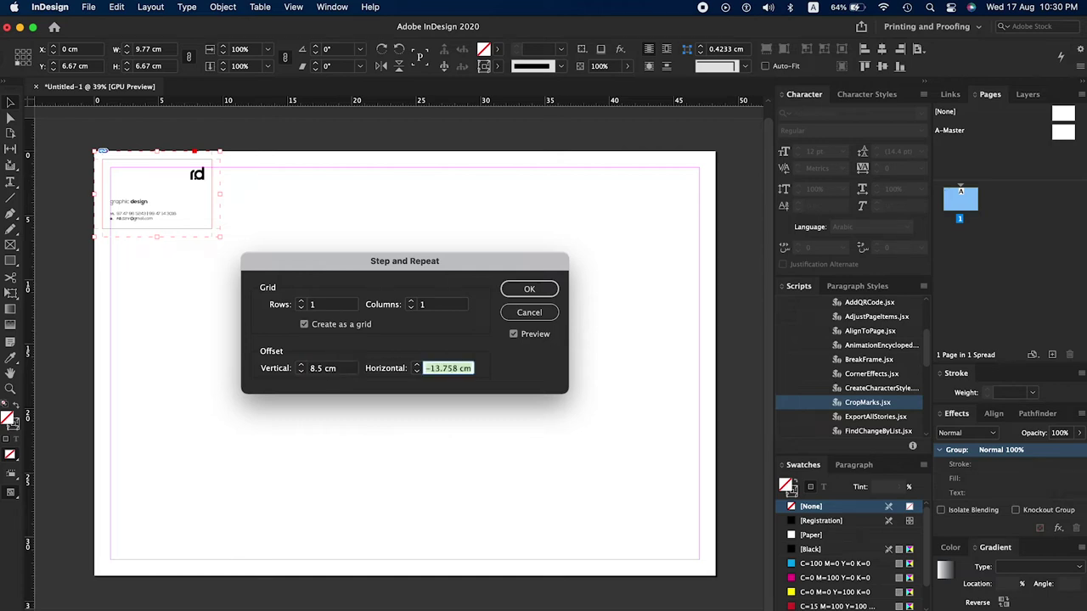
pyautogui.doubleClick(323, 306)
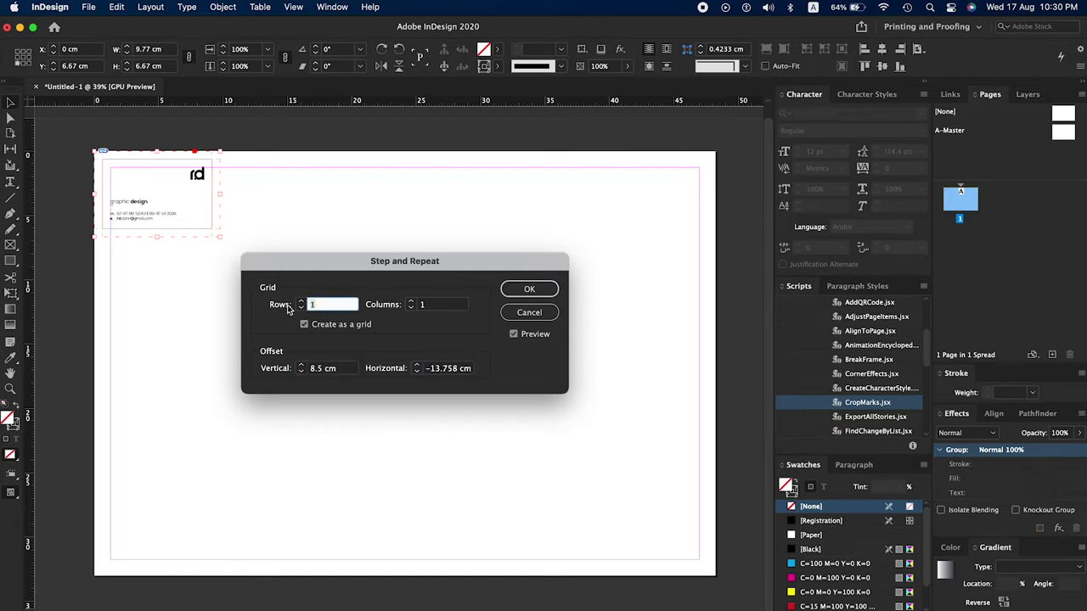
pyautogui.write('5')
pyautogui.press('Tab')
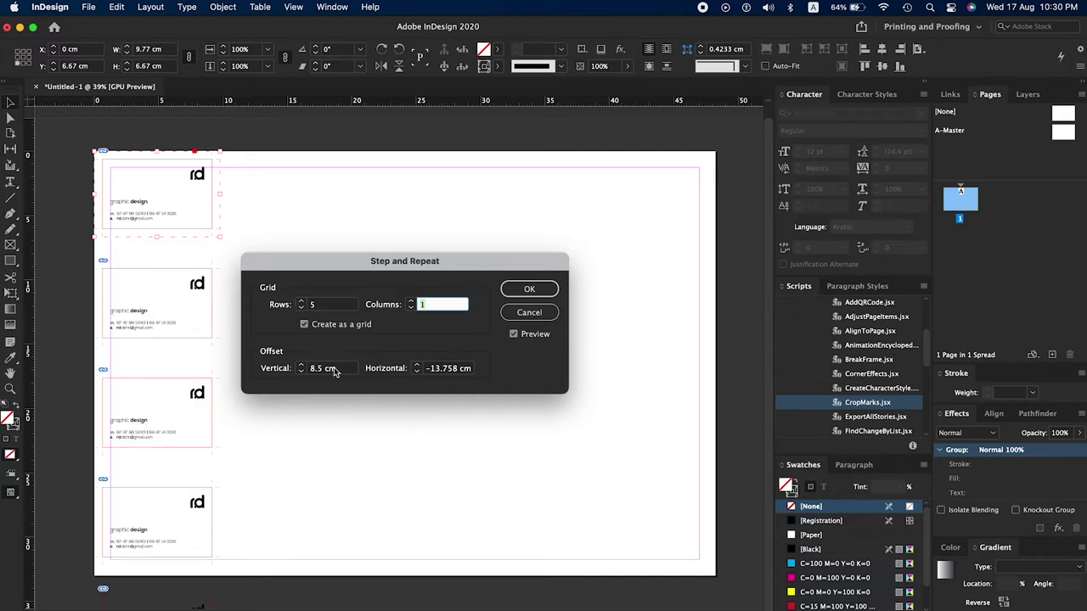
pyautogui.click(334, 370)
pyautogui.write('5.4')
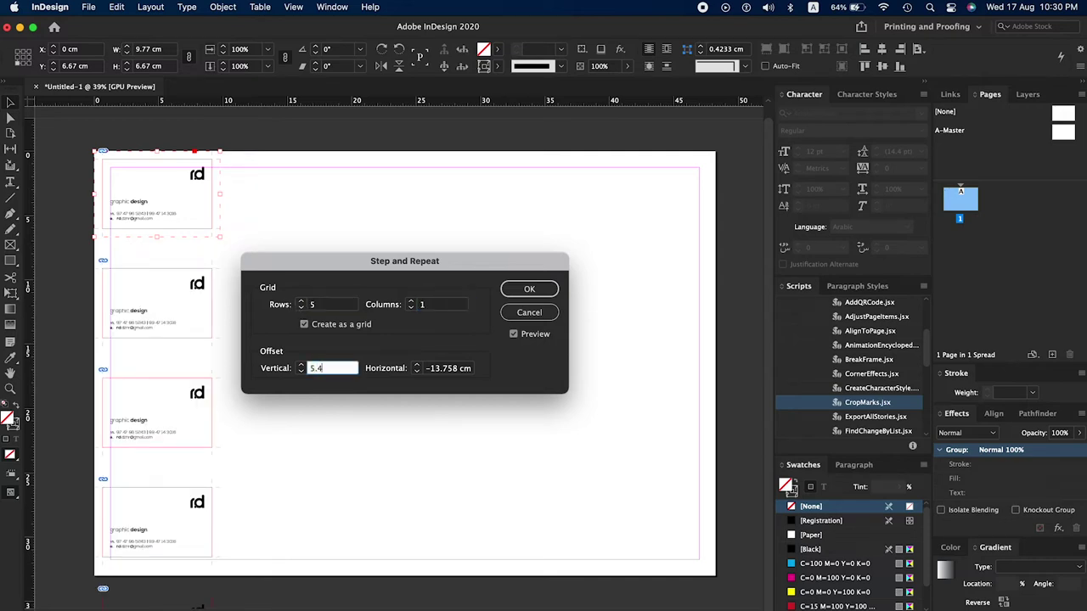
pyautogui.press('Tab')
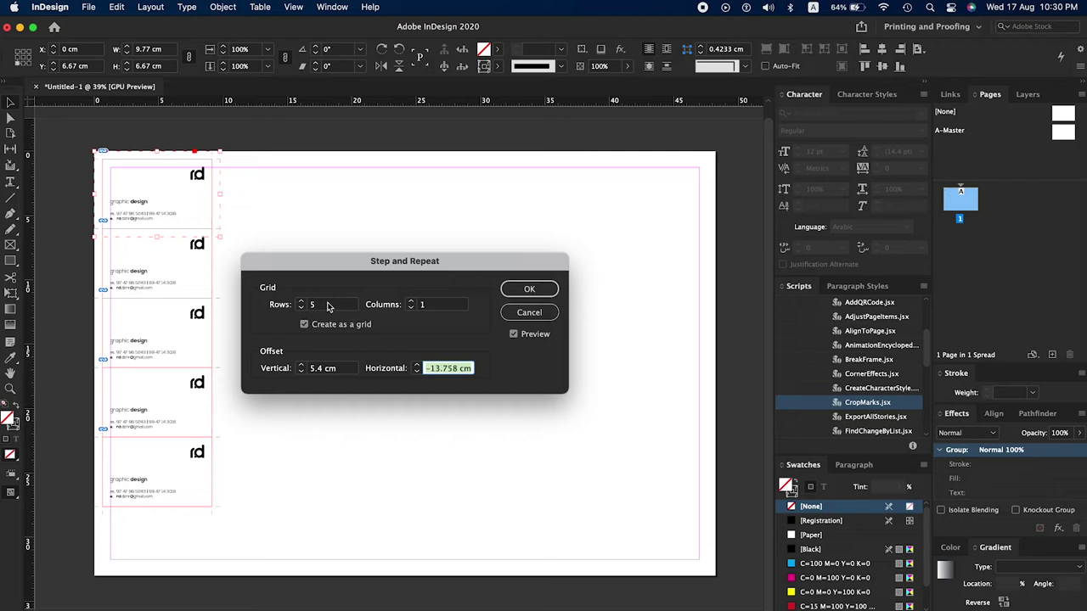
# Set 5 columns with an 8.5 cm horizontal offset and confirm the grid.
pyautogui.click(430, 306)
pyautogui.write('5')
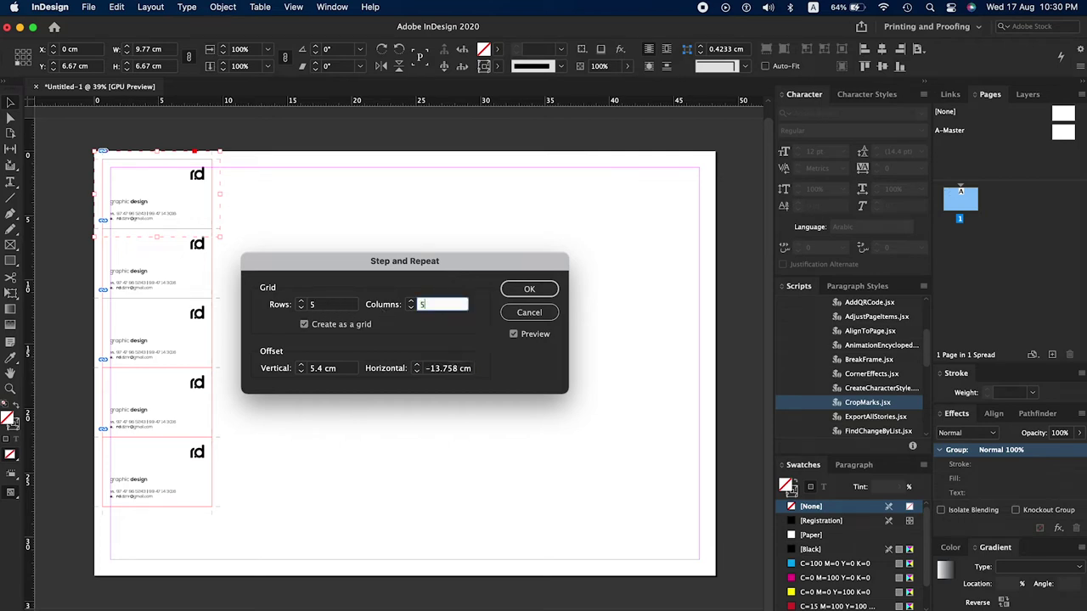
pyautogui.press('Tab')
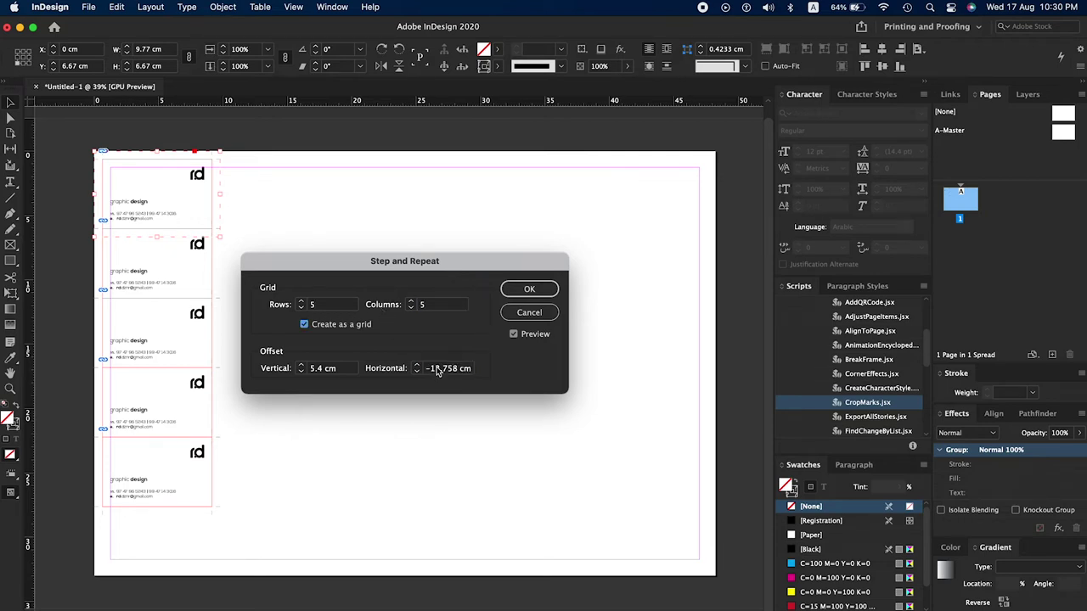
pyautogui.click(438, 371)
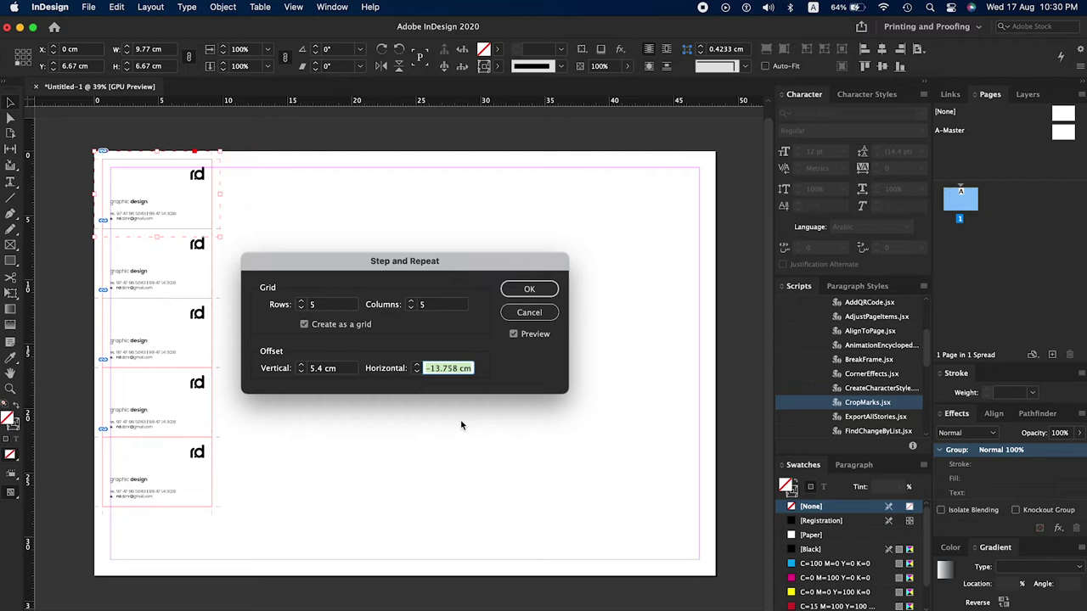
pyautogui.write('8.5')
pyautogui.press('Tab')
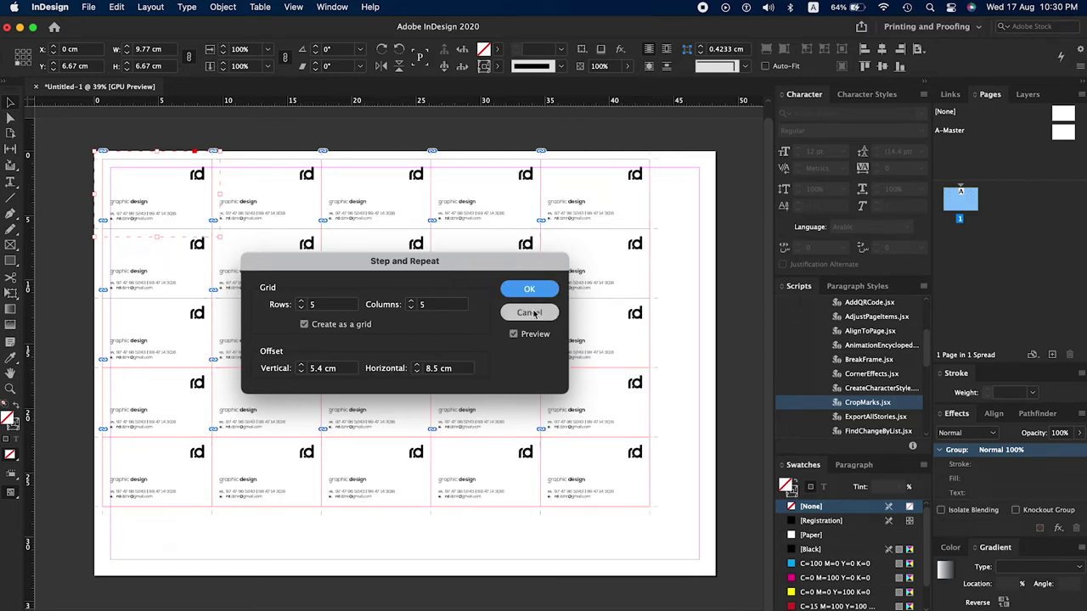
pyautogui.click(532, 291)
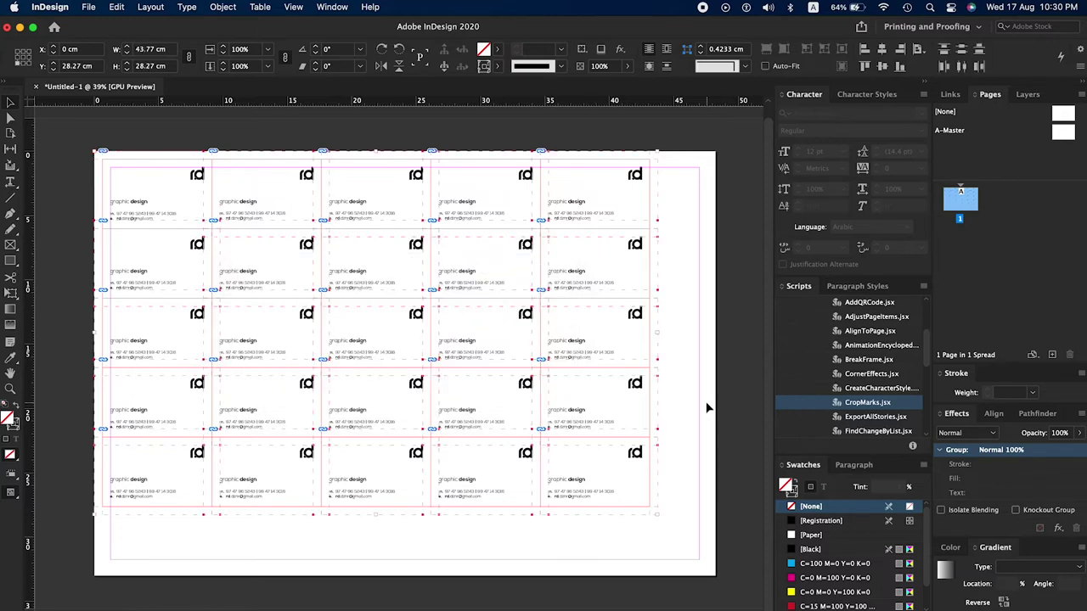
# Select the whole 5×5 card grid and ungroup it.
pyautogui.click(679, 383)
pyautogui.moveTo(679, 138); pyautogui.dragTo(119, 533)
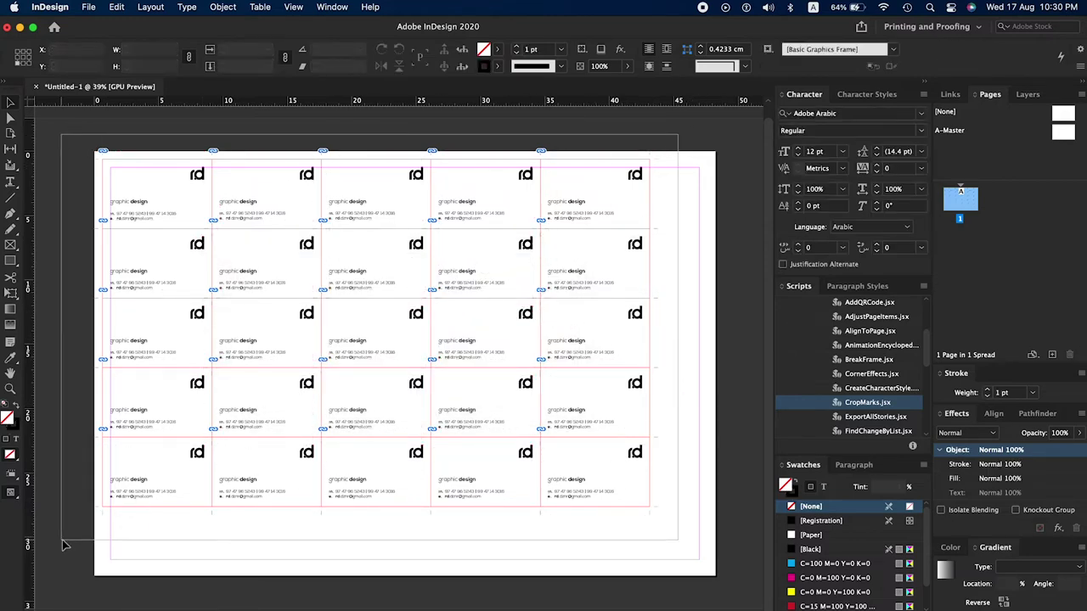
pyautogui.click(117, 7)
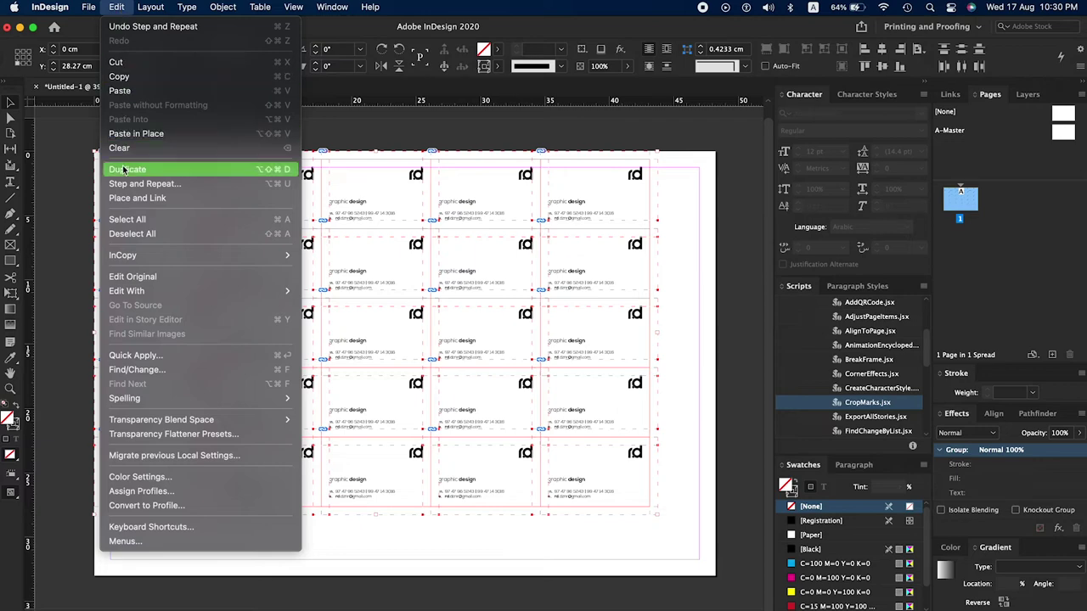
pyautogui.click(227, 105)
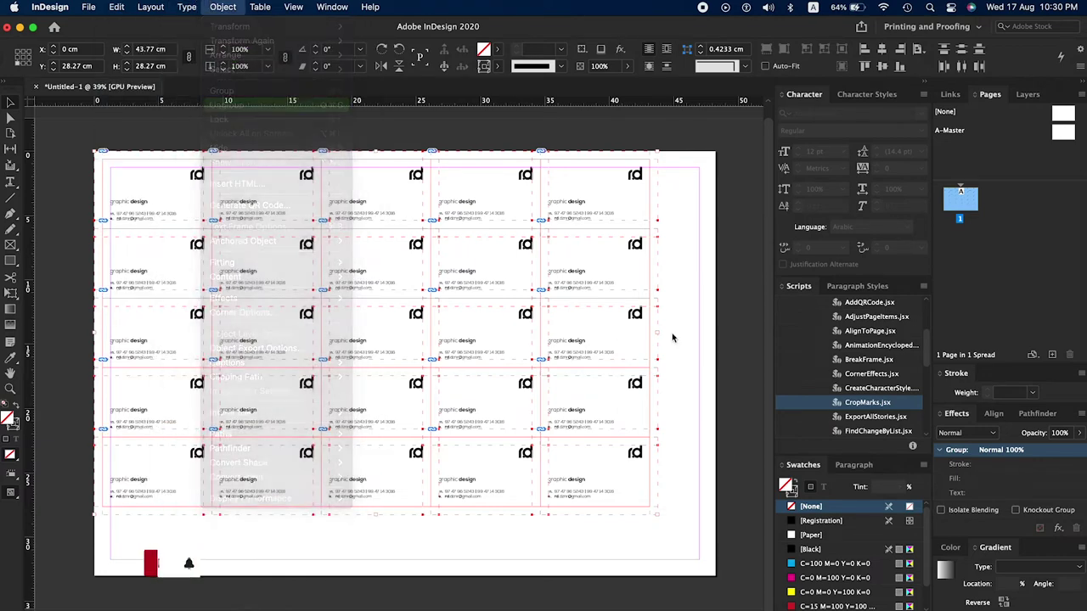
# Cut the top-left card's frame, then select all remaining cards.
pyautogui.click(698, 327)
pyautogui.moveTo(675, 167); pyautogui.dragTo(38, 537)
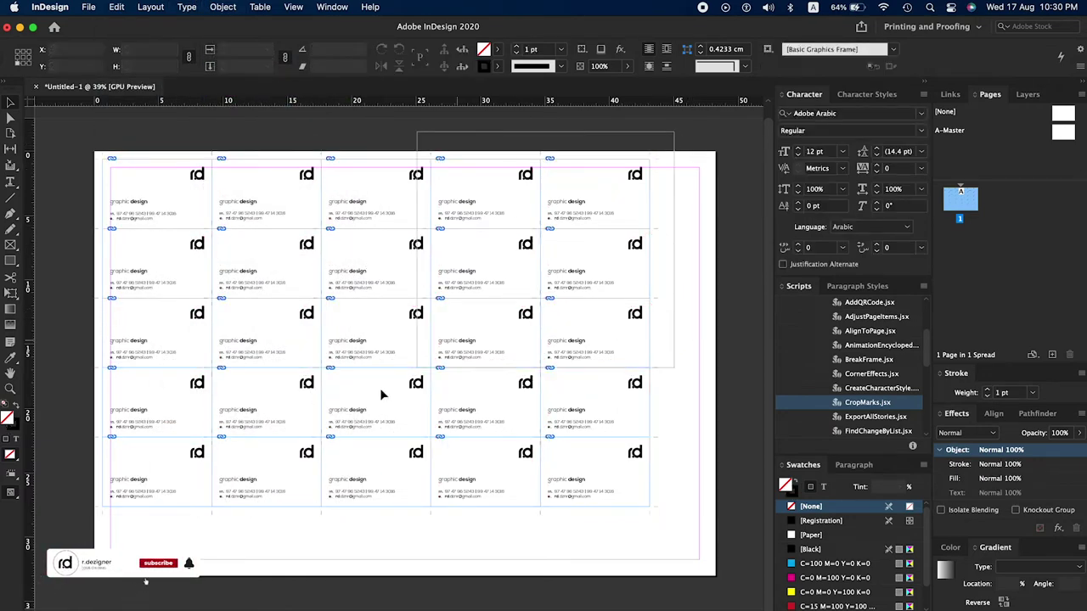
pyautogui.hscroll(5, 334, 484)
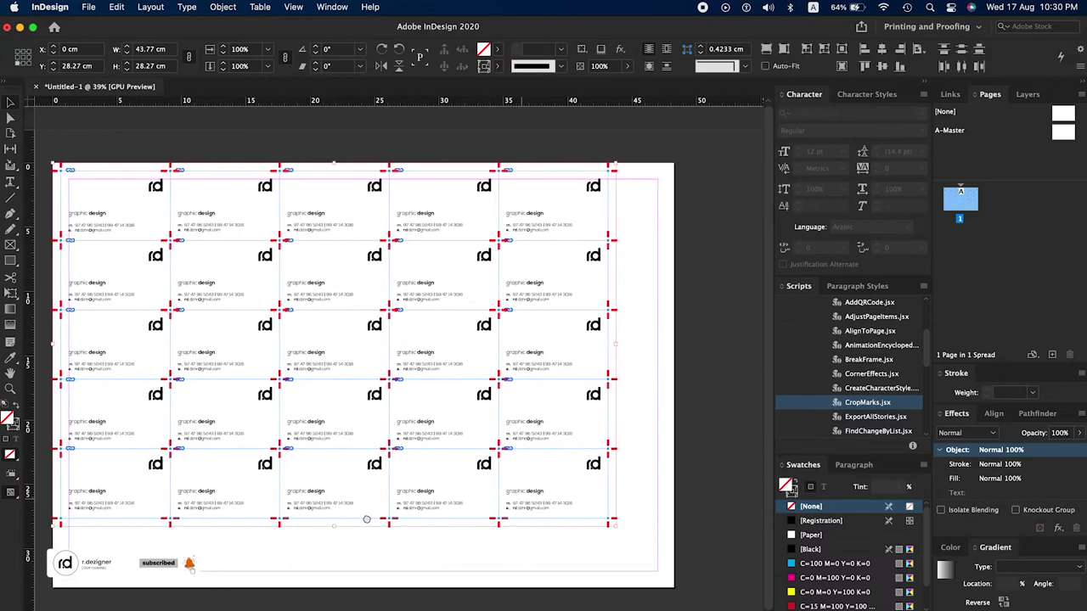
pyautogui.hscroll(-2, 698, 424)
pyautogui.click(655, 400)
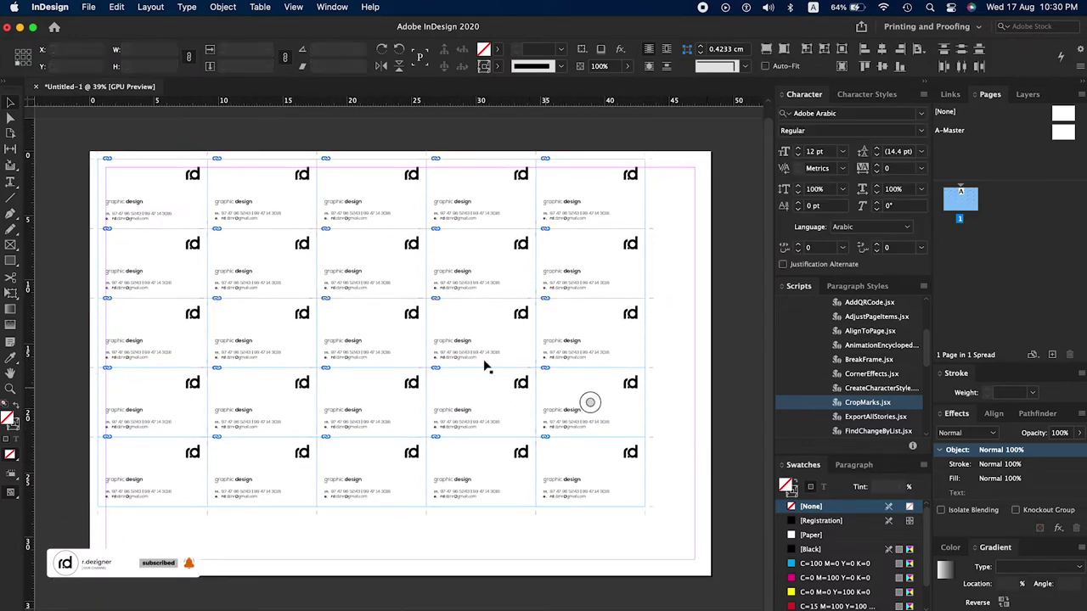
pyautogui.click(151, 192)
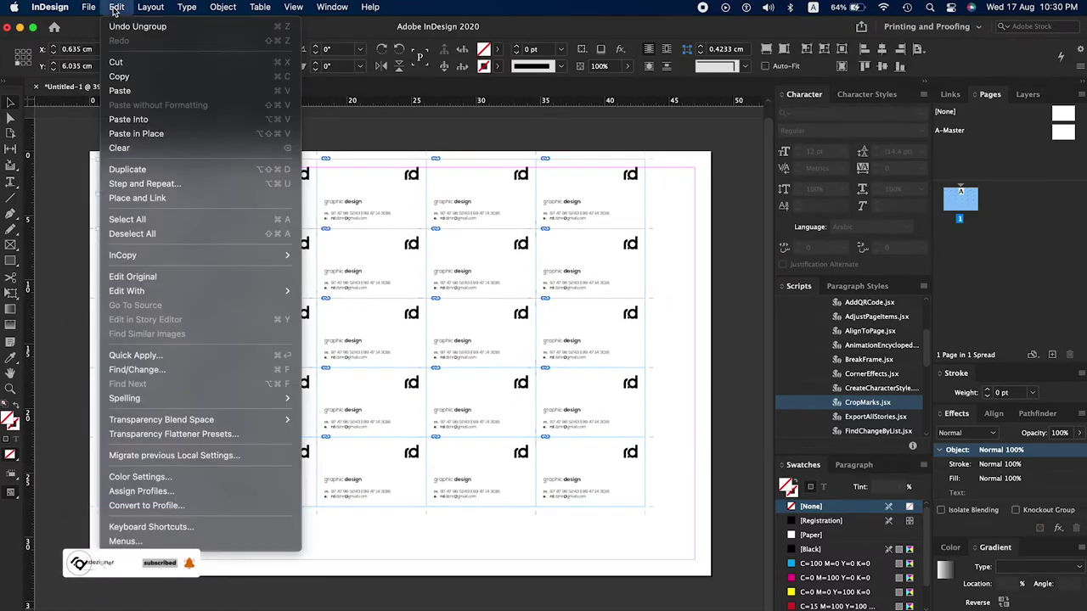
pyautogui.click(116, 6)
pyautogui.click(116, 63)
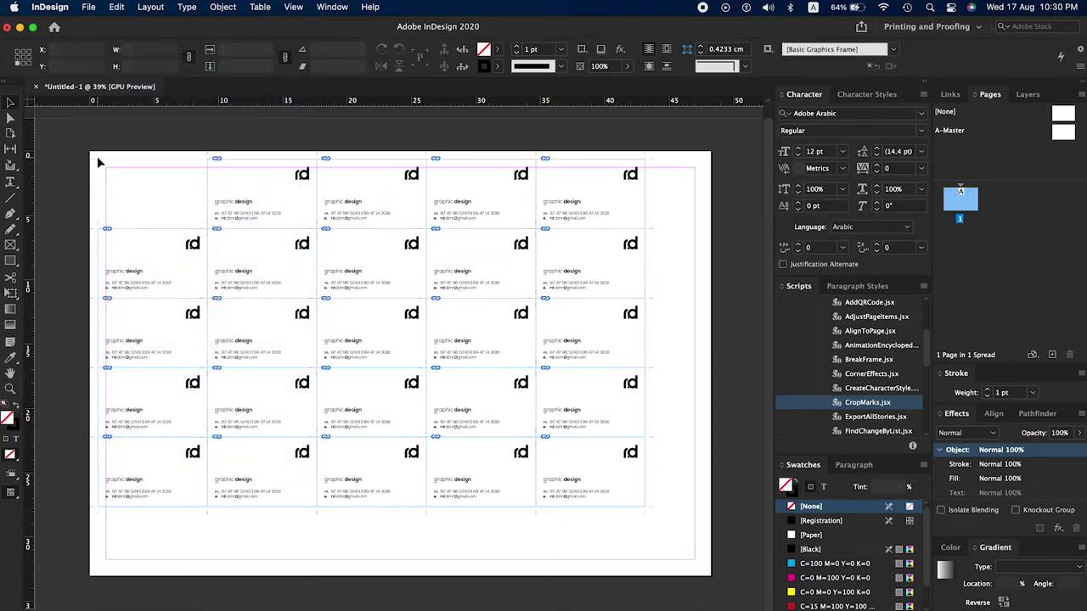
pyautogui.moveTo(96, 156); pyautogui.dragTo(648, 512)
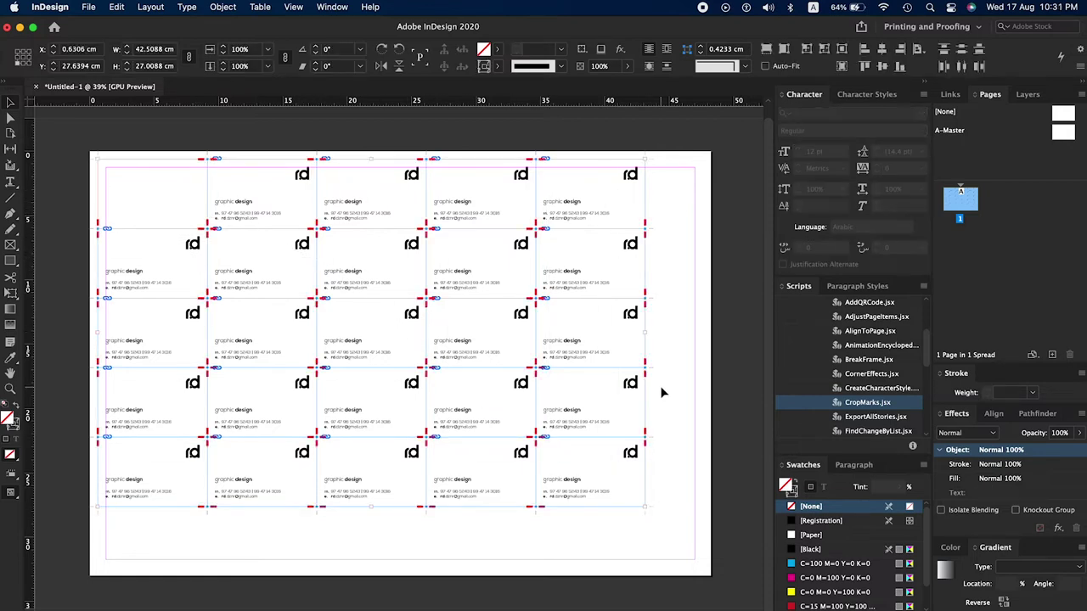
# Delete the cards, keeping the crop marks, and paste the card back in place.
pyautogui.click(490, 354)
pyautogui.press('Delete')
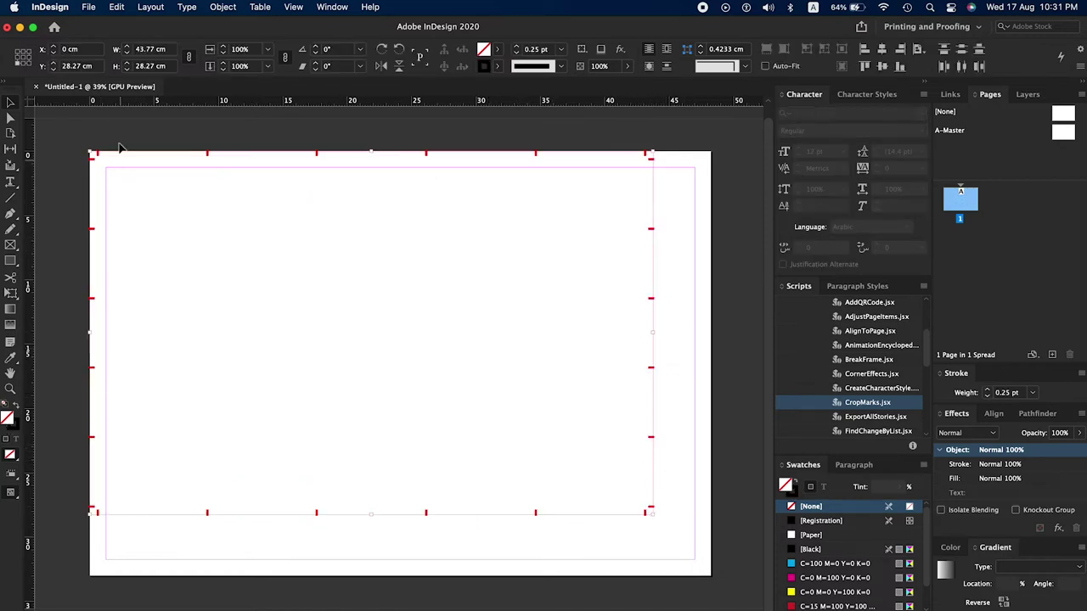
pyautogui.click(269, 248)
pyautogui.click(116, 7)
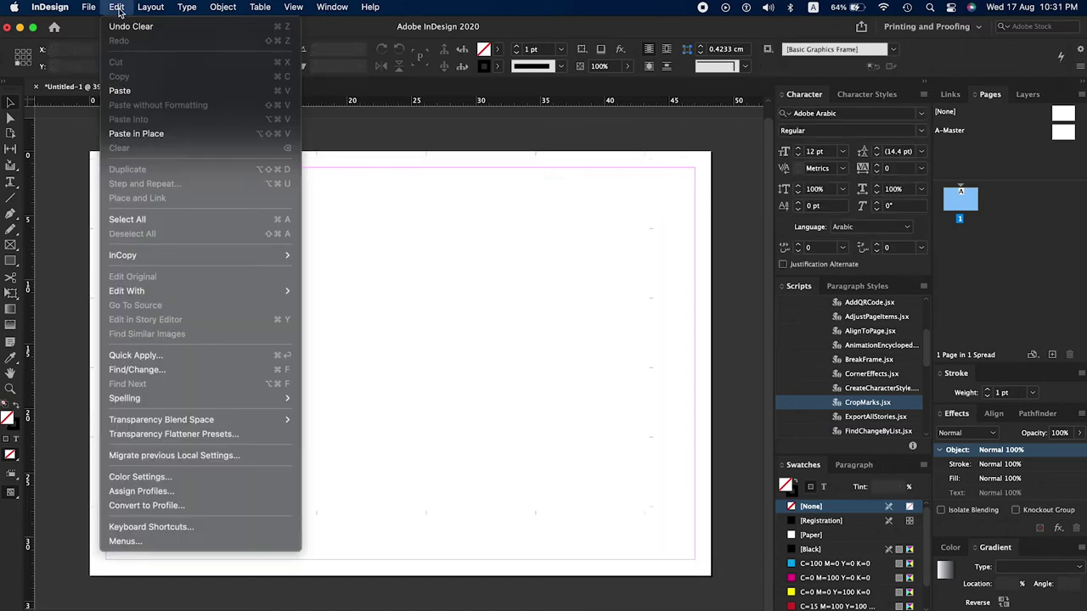
pyautogui.click(127, 133)
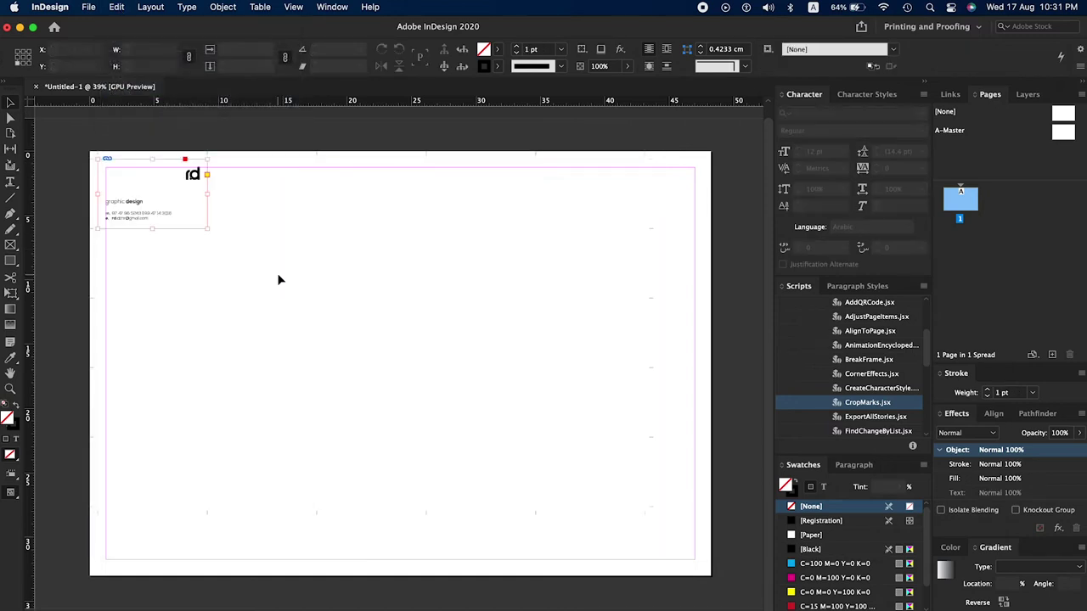
# Repeat the card into a 5×5 grid, group everything and centre it on the page.
pyautogui.click(116, 7)
pyautogui.click(144, 183)
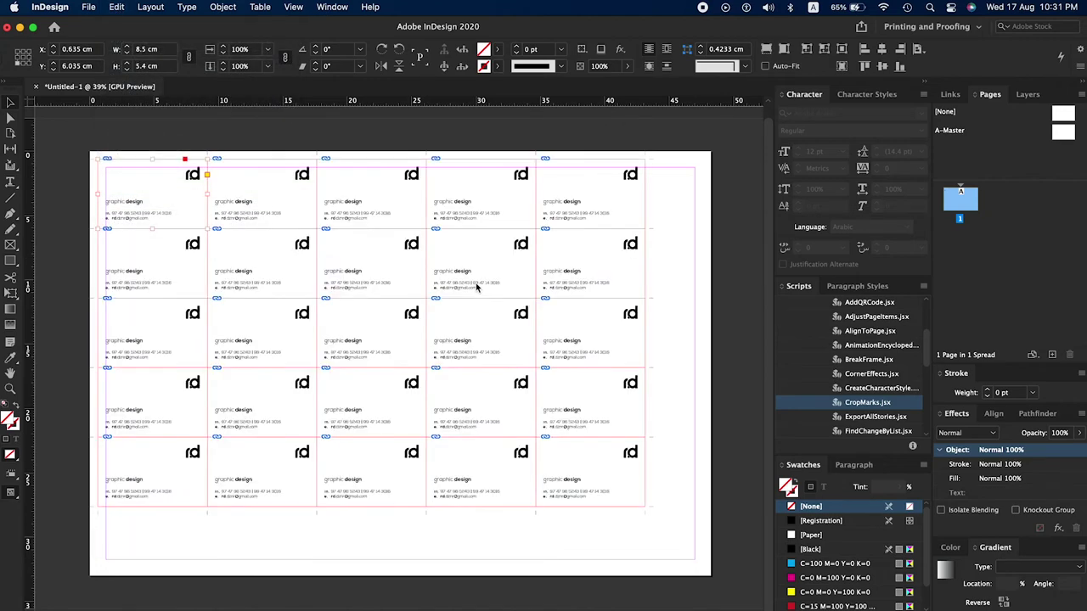
pyautogui.click(519, 289)
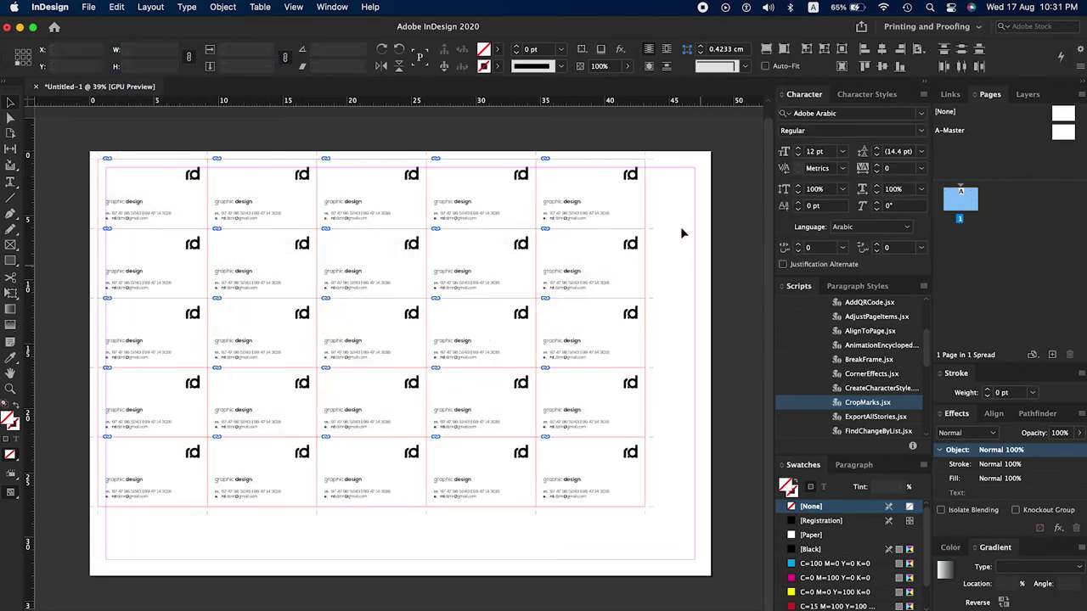
pyautogui.moveTo(673, 146); pyautogui.dragTo(65, 532)
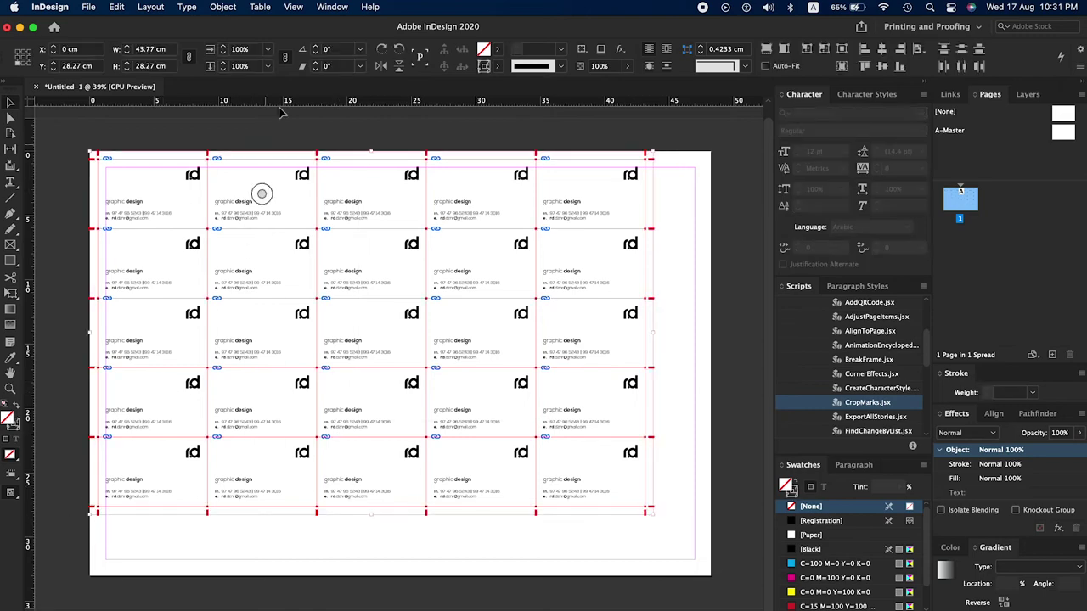
pyautogui.click(240, 10)
pyautogui.click(240, 93)
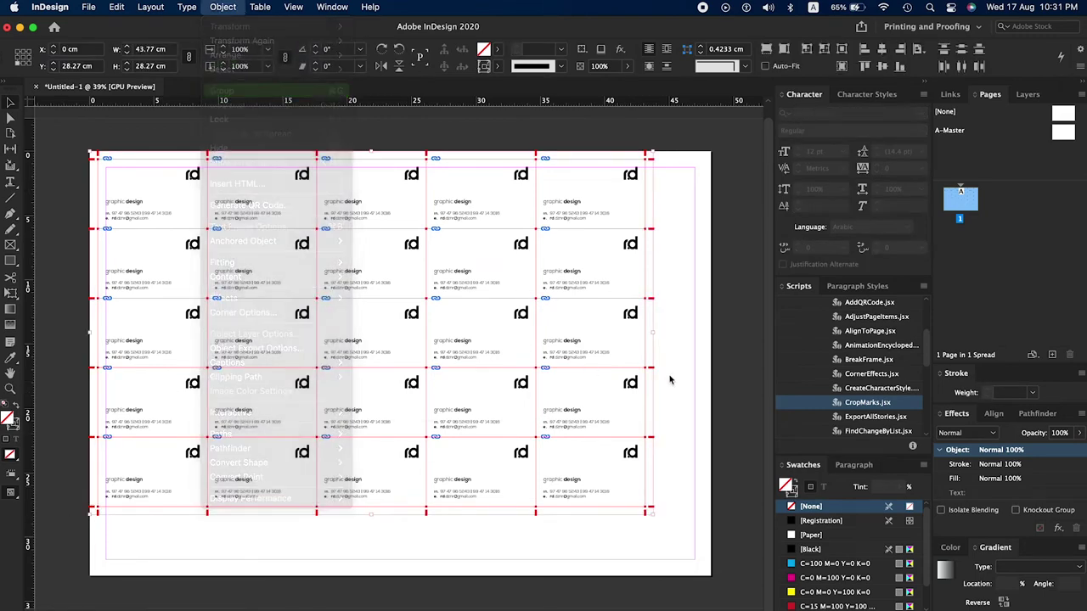
pyautogui.click(880, 49)
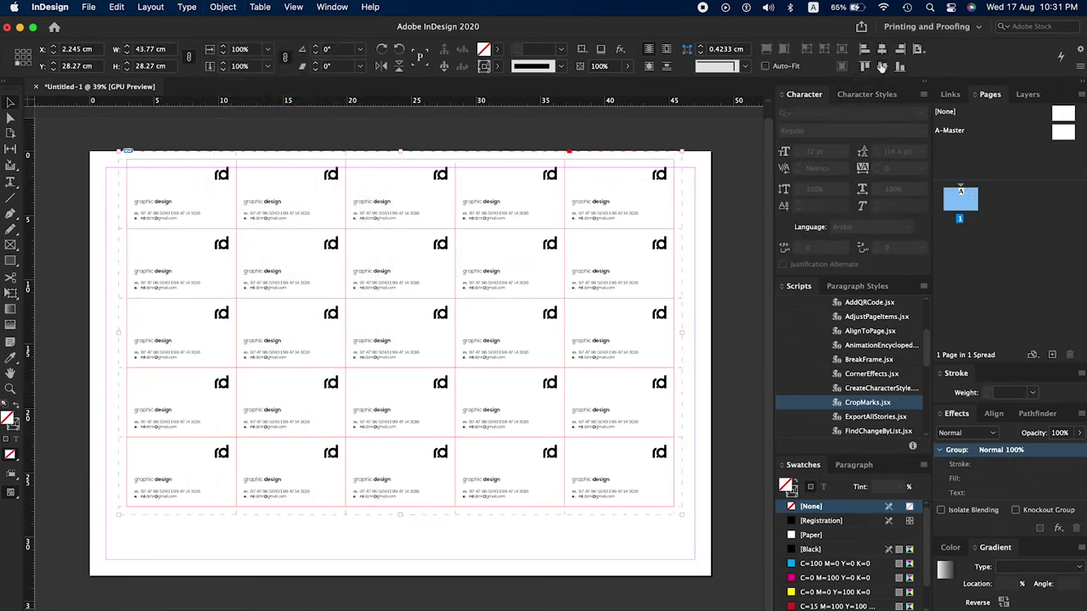
# Show the Pages panel and ungroup the card grid on page 2.
pyautogui.rightClick(969, 204)
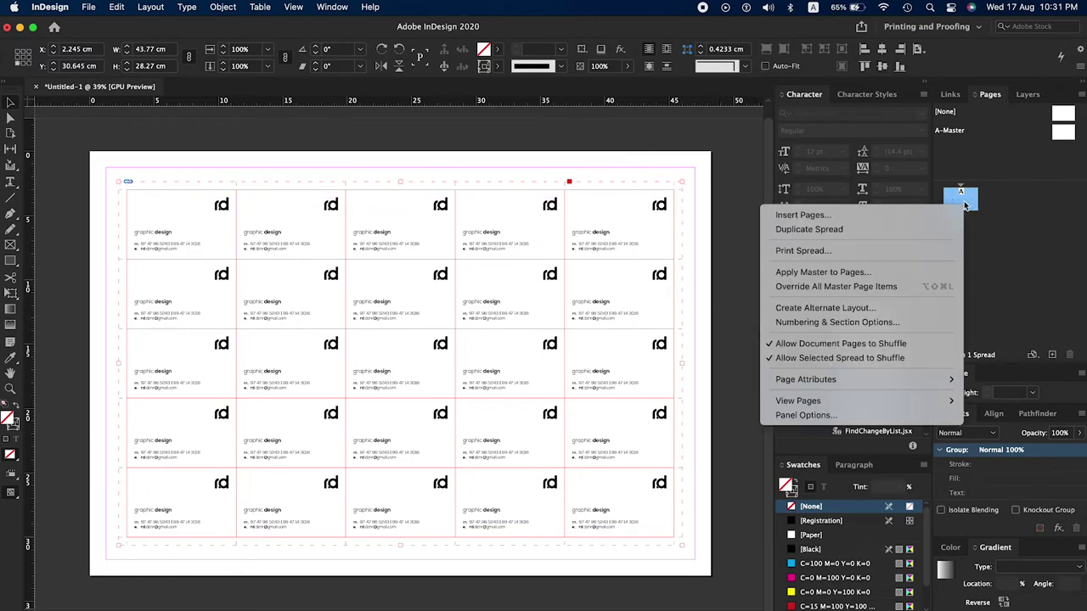
pyautogui.press('Escape')
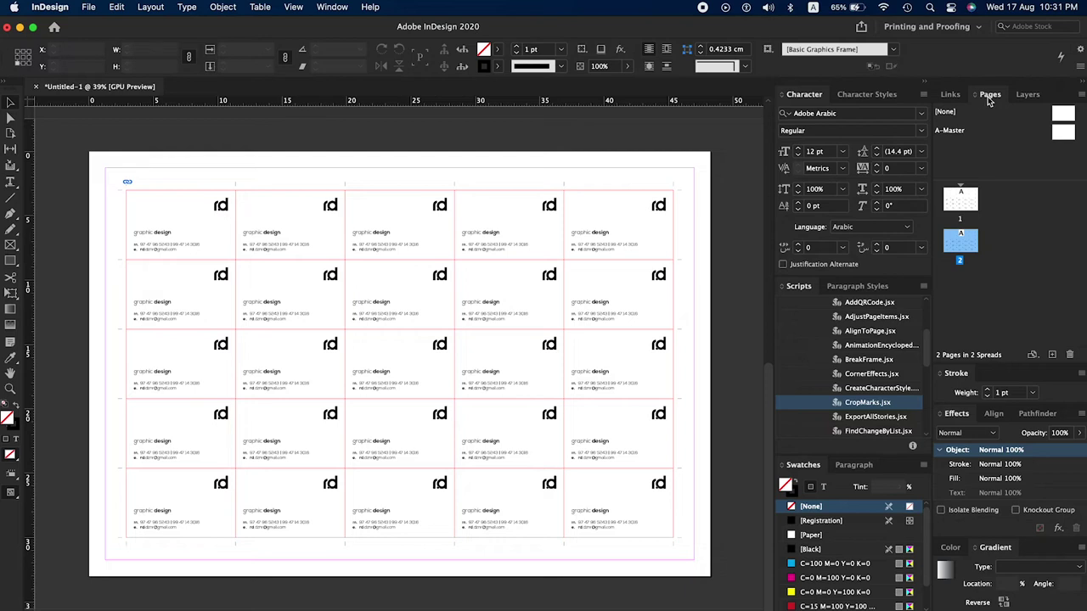
pyautogui.click(341, 7)
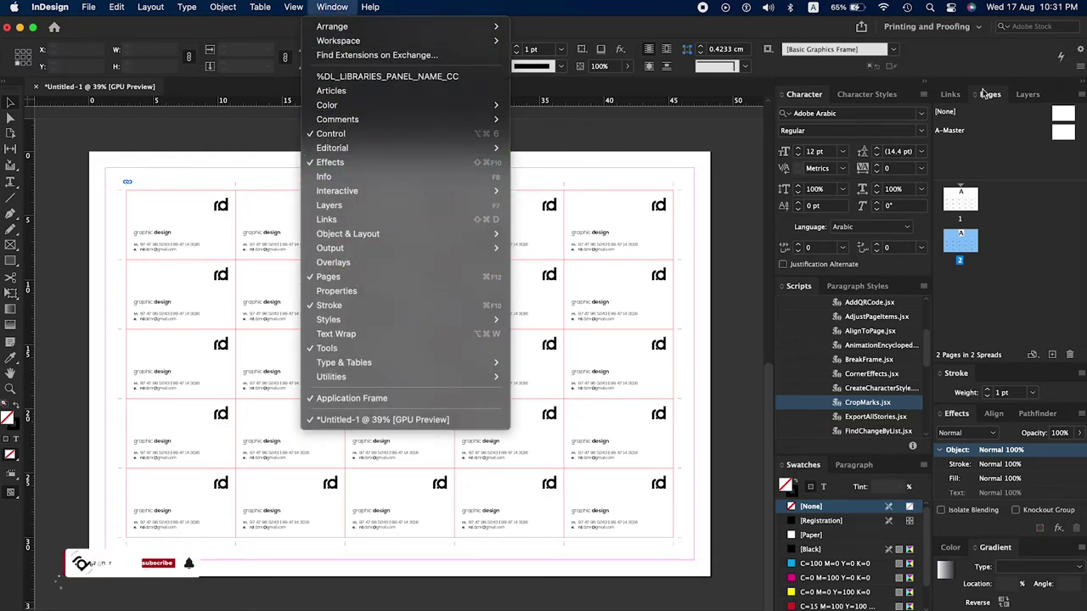
pyautogui.click(1043, 240)
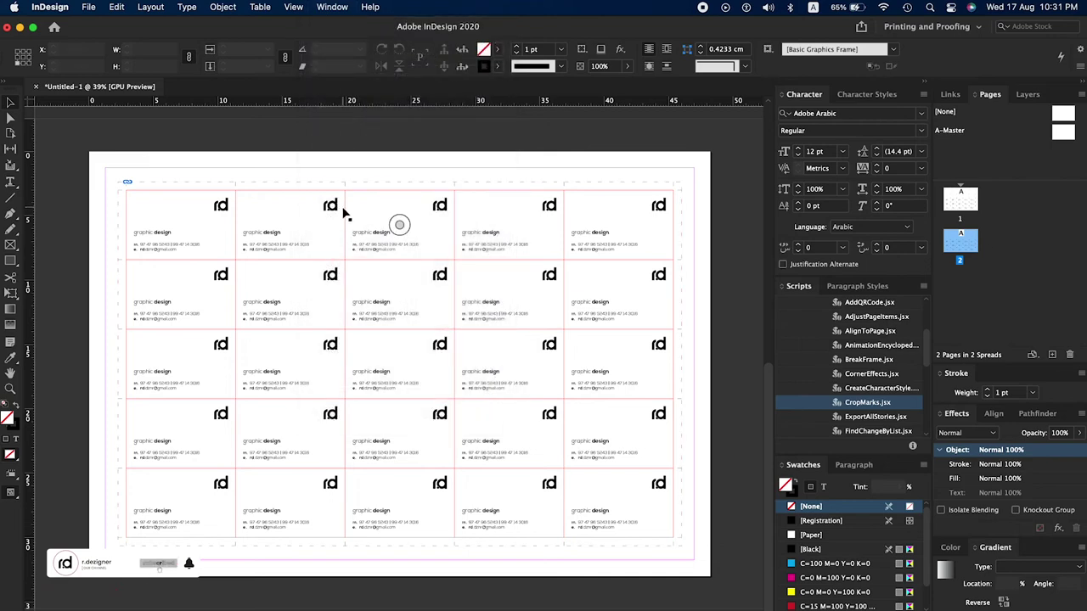
pyautogui.click(343, 212)
pyautogui.click(222, 7)
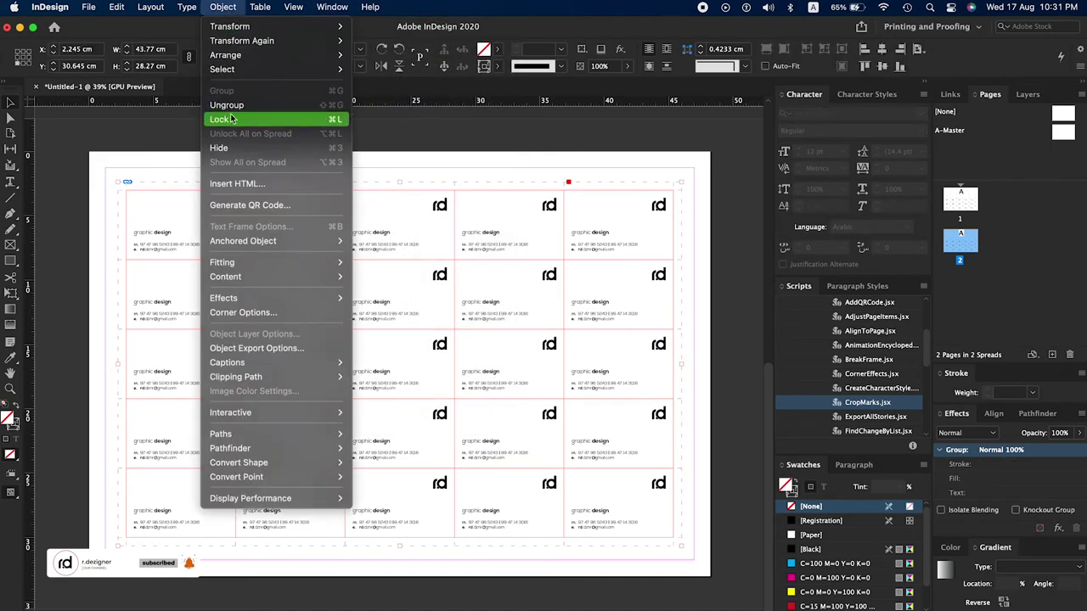
pyautogui.click(246, 107)
# Deselect the grid and cut the top-left card from page 2.
pyautogui.rightClick(360, 247)
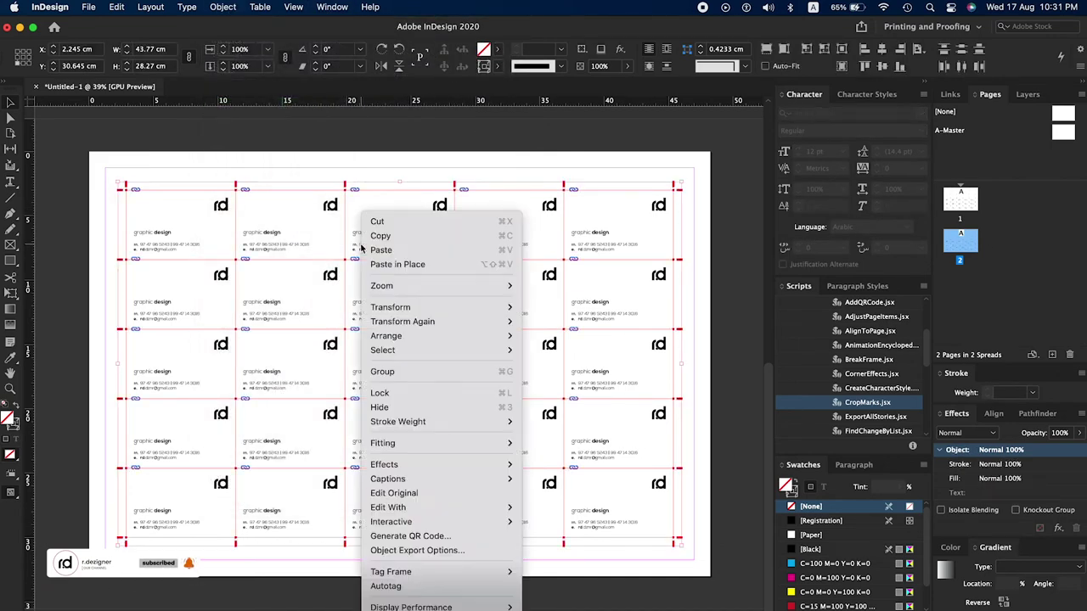
pyautogui.click(342, 151)
pyautogui.click(179, 225)
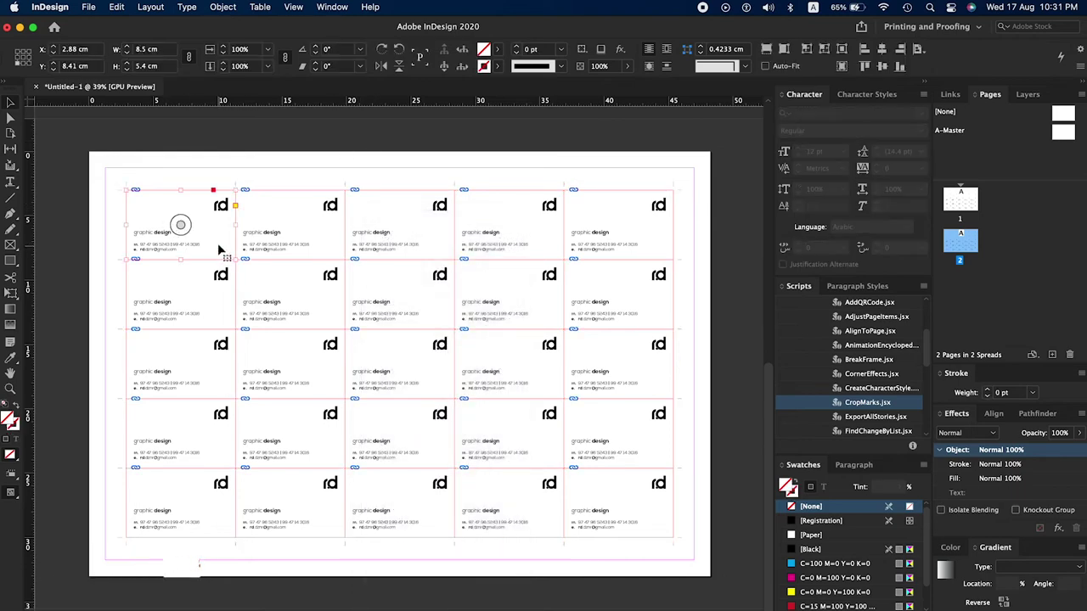
pyautogui.click(117, 8)
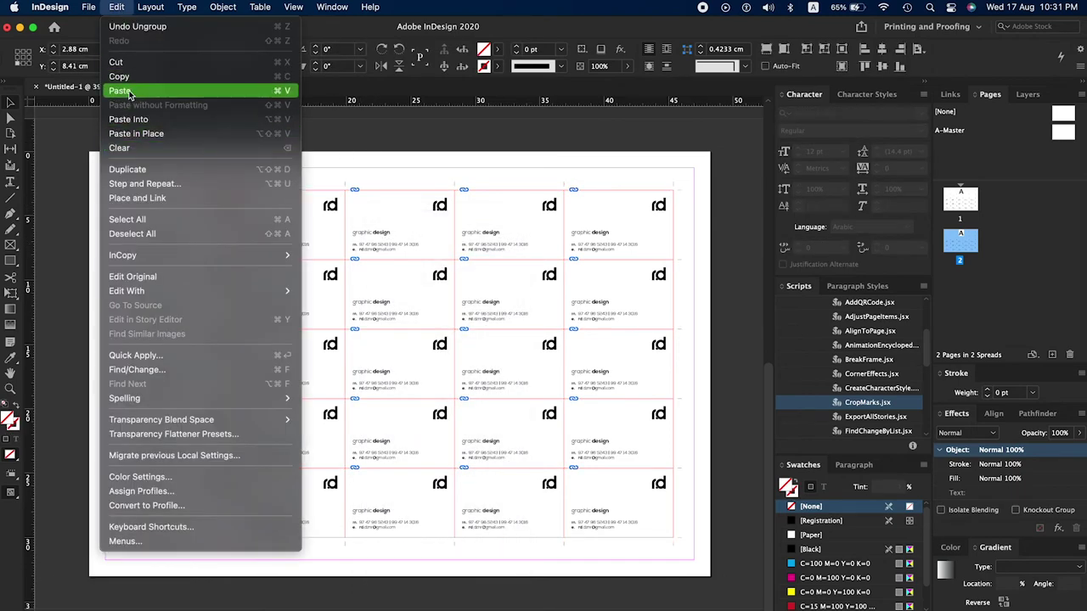
pyautogui.click(116, 62)
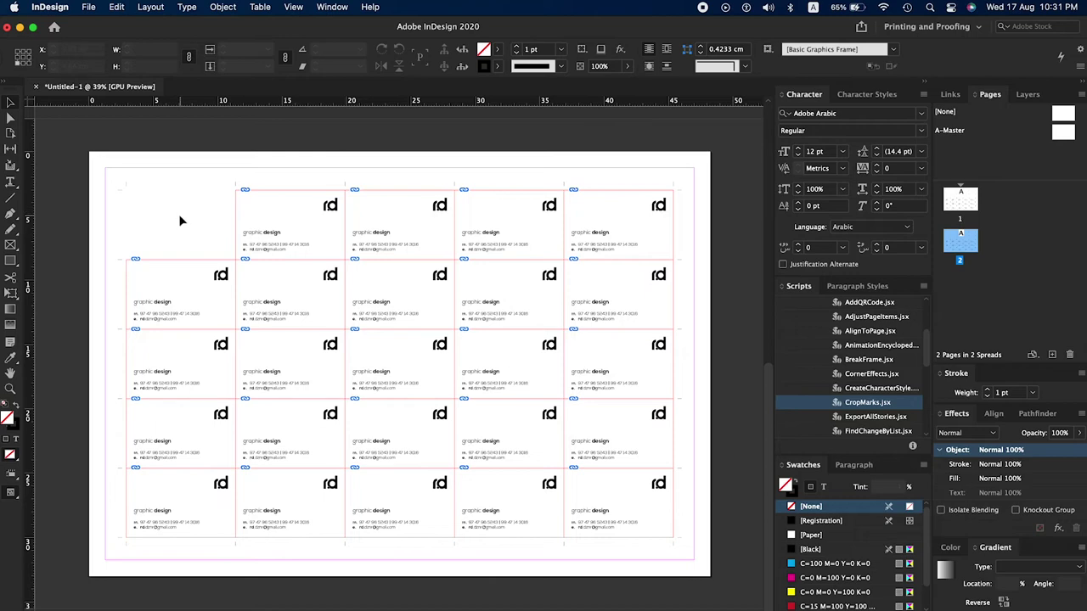
# Delete the remaining card grid and paste the single card back in place.
pyautogui.moveTo(180, 221); pyautogui.dragTo(586, 543)
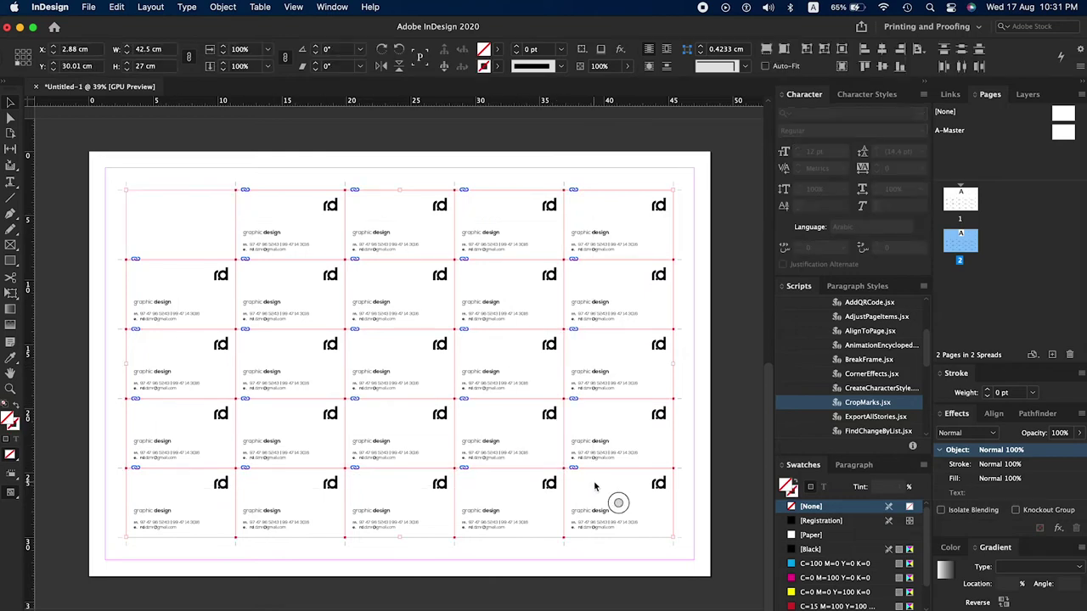
pyautogui.press('Delete')
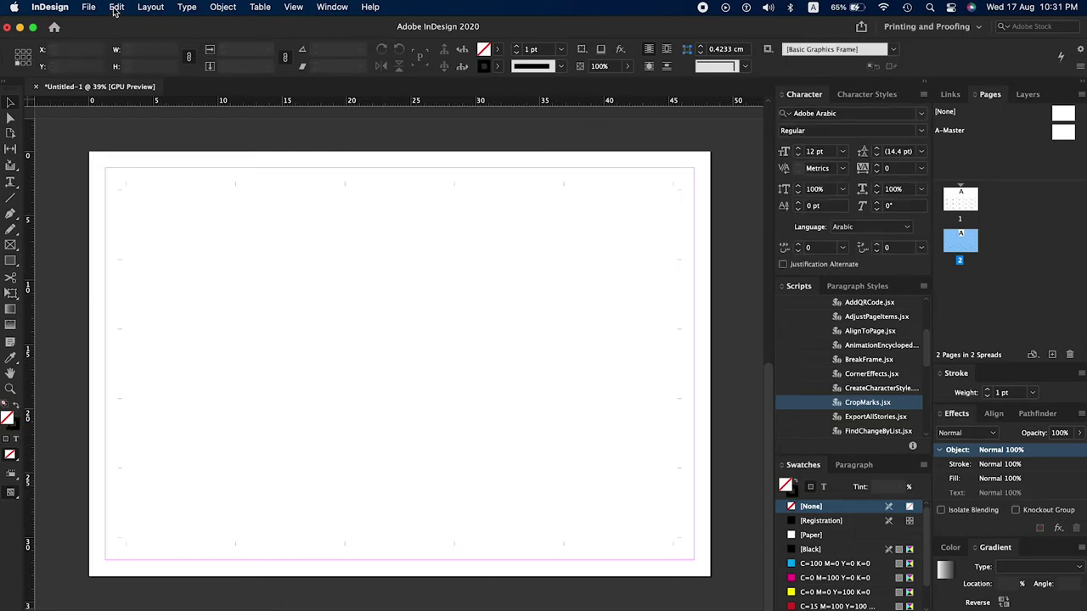
pyautogui.click(116, 7)
pyautogui.click(202, 133)
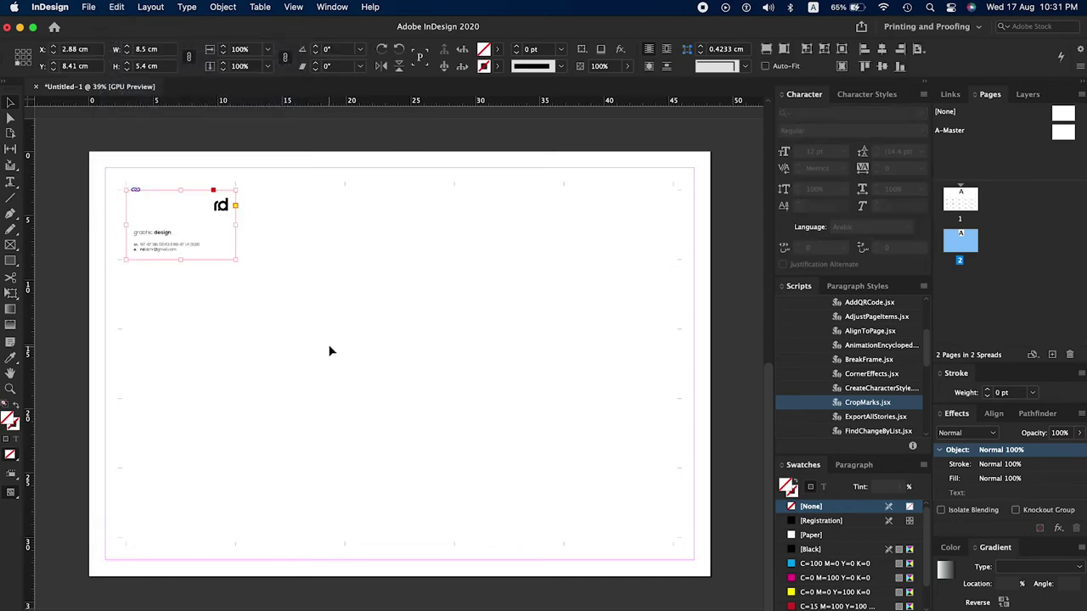
pyautogui.click(88, 7)
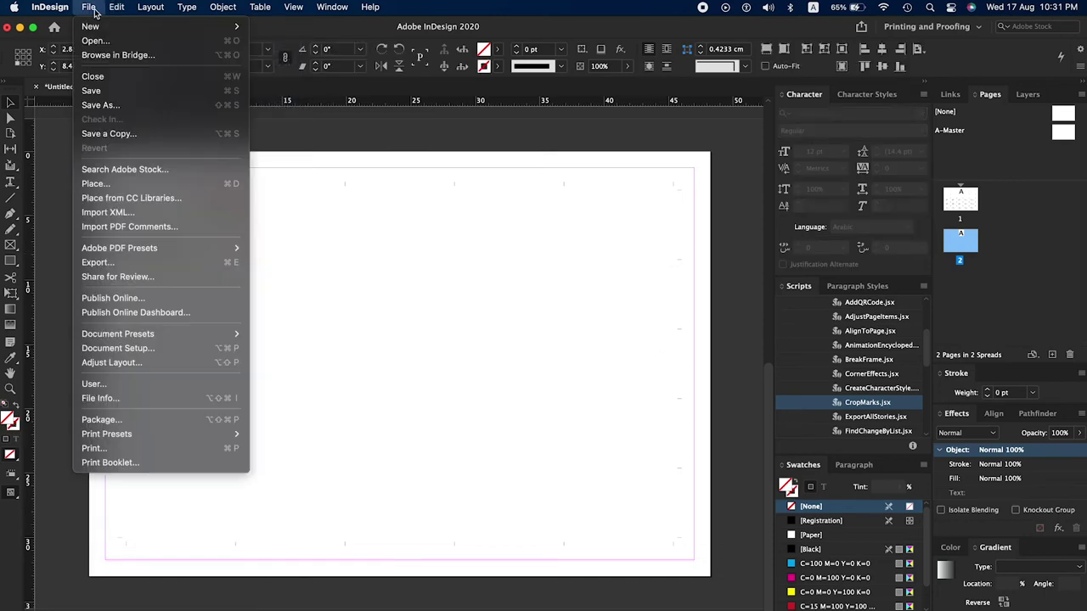
# Place business card-02.jpg into the card frame on page 2.
pyautogui.click(106, 182)
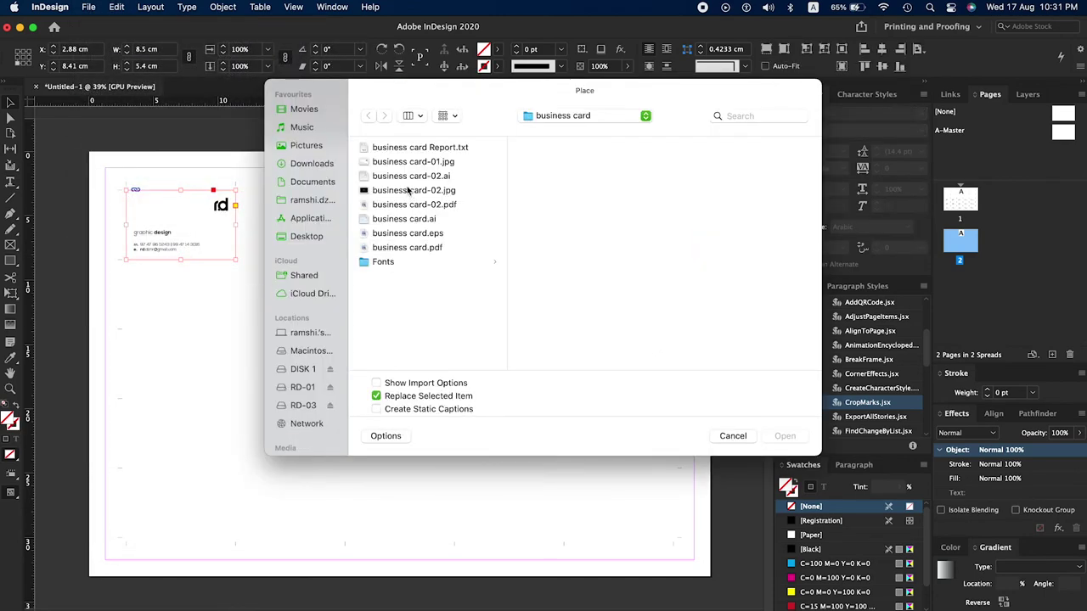
pyautogui.click(408, 191)
pyautogui.click(785, 436)
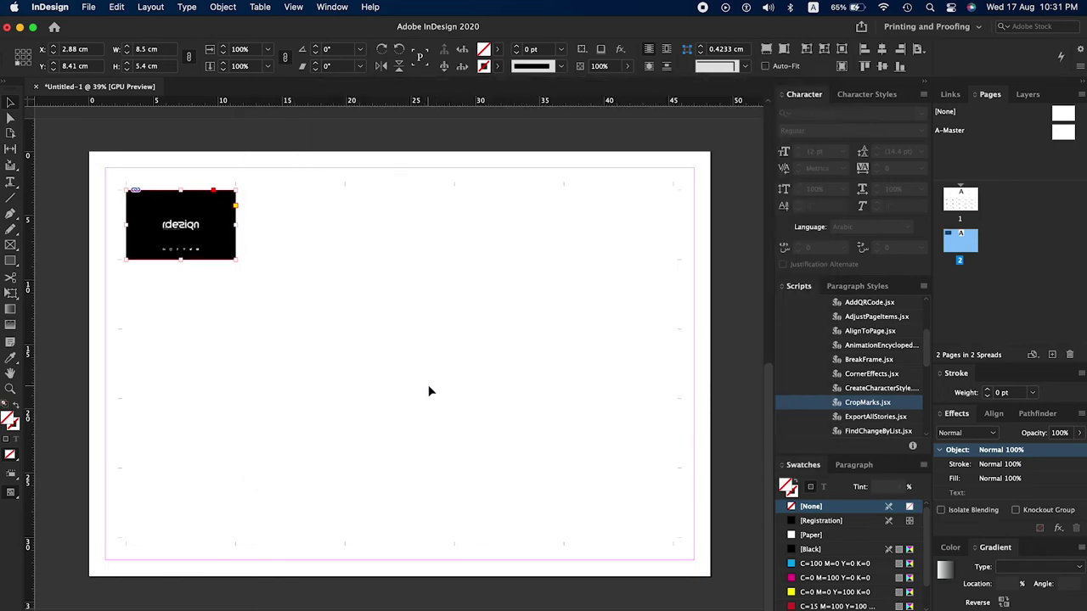
# Step and repeat the black card into a 5×5 grid, then compare pages 1 and 2.
pyautogui.click(116, 7)
pyautogui.click(145, 183)
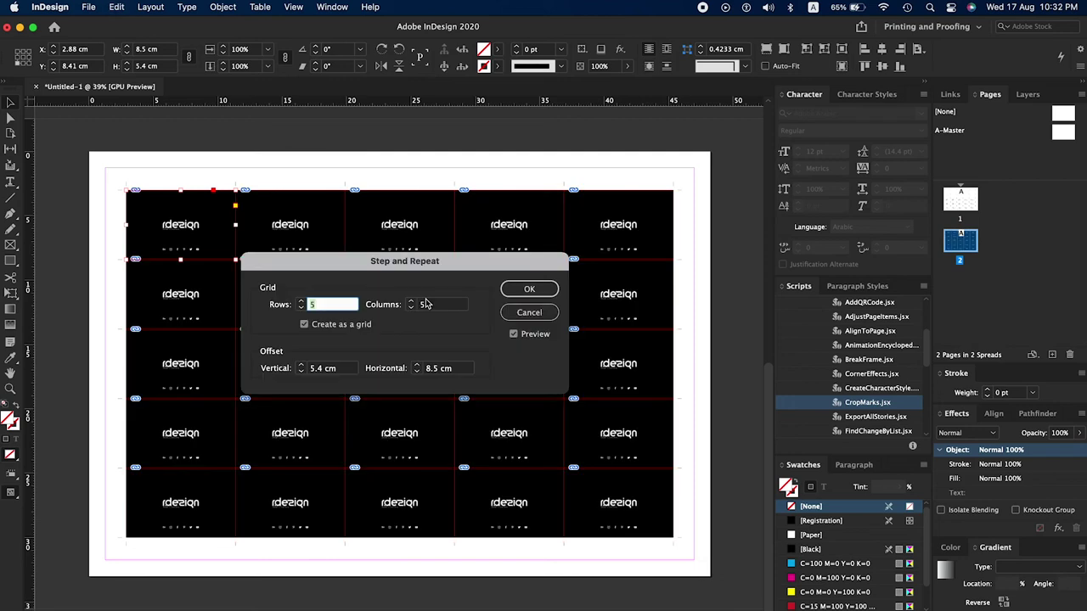
pyautogui.click(529, 289)
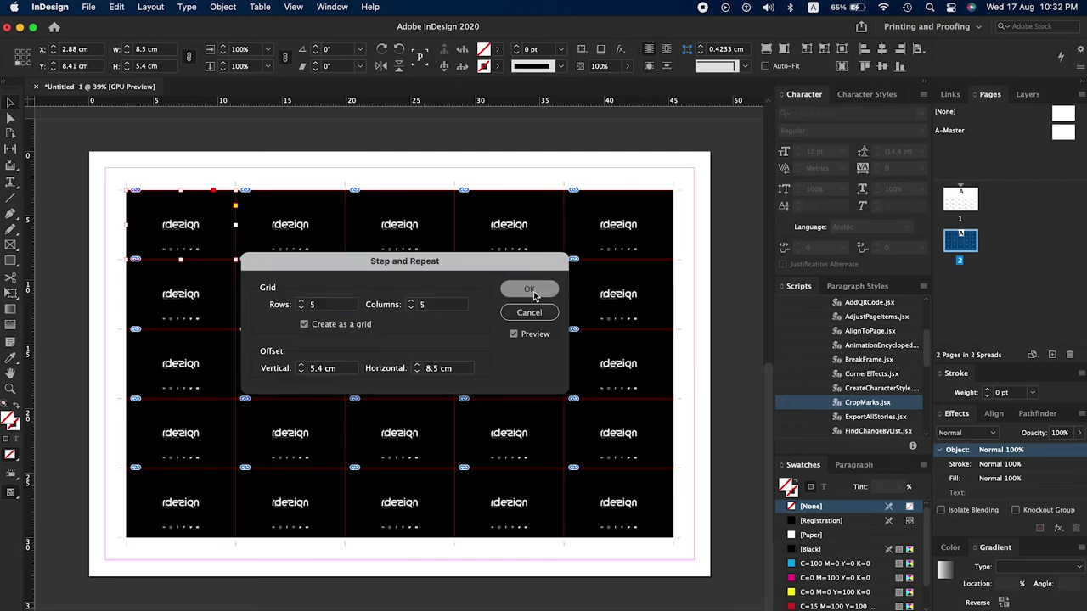
pyautogui.click(703, 411)
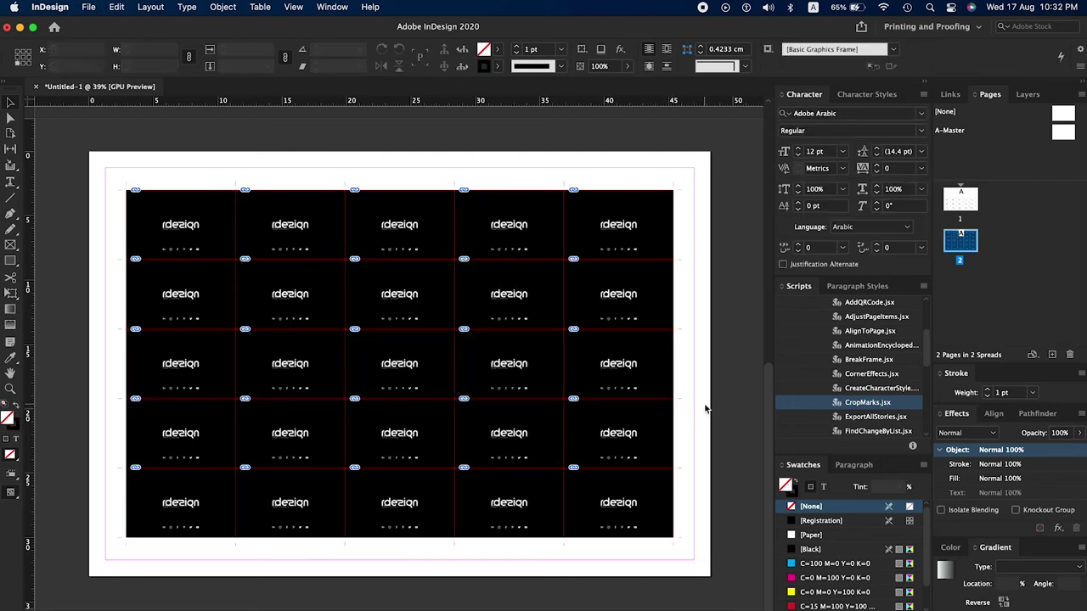
pyautogui.doubleClick(960, 202)
pyautogui.doubleClick(961, 241)
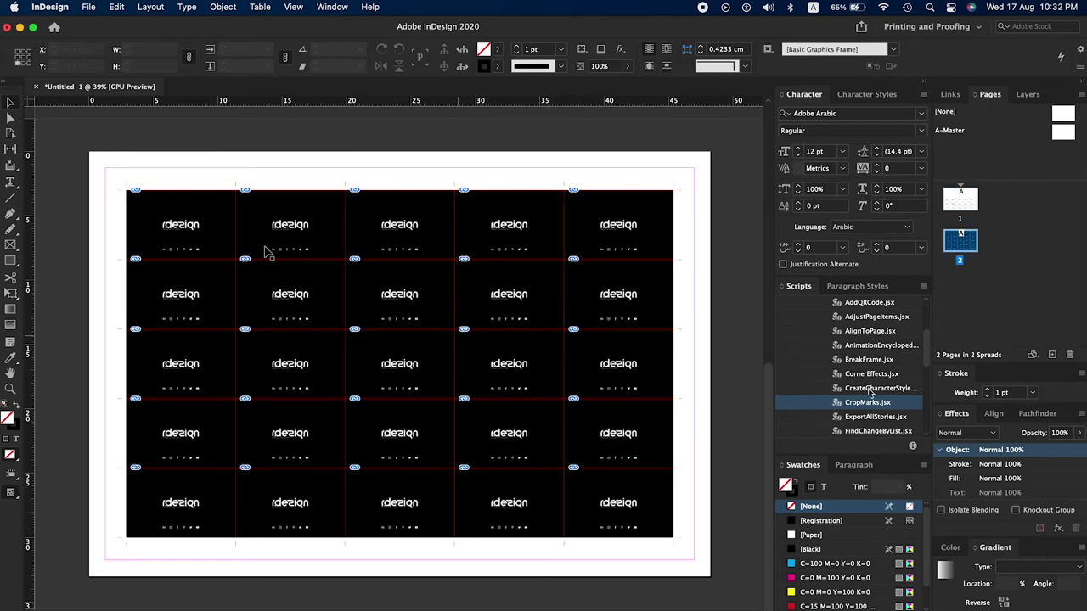
pyautogui.click(86, 7)
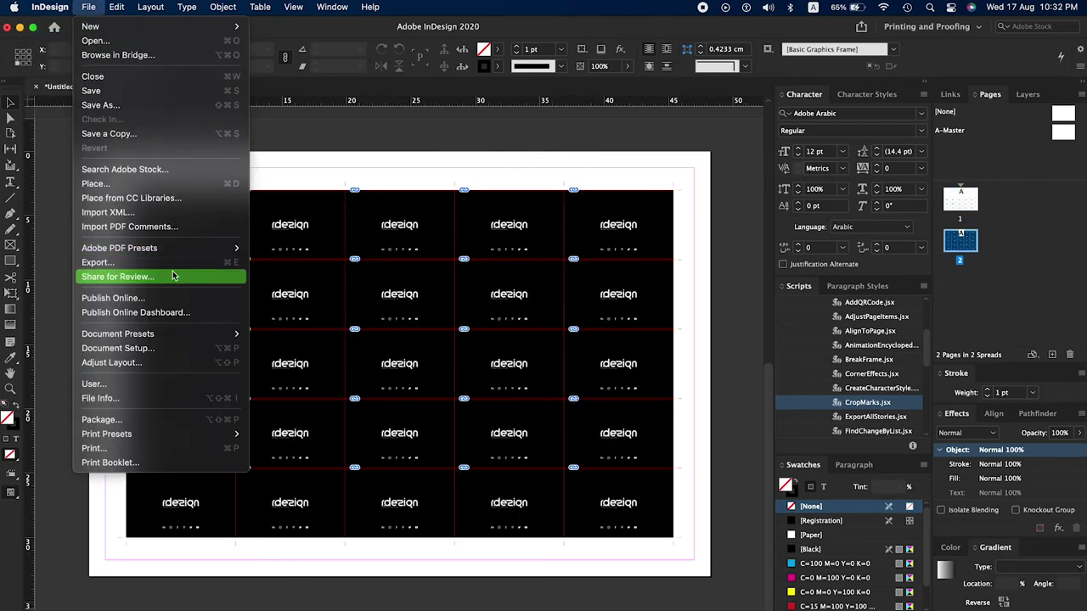
# Export the document to Downloads as 'business card printing file'.
pyautogui.click(169, 264)
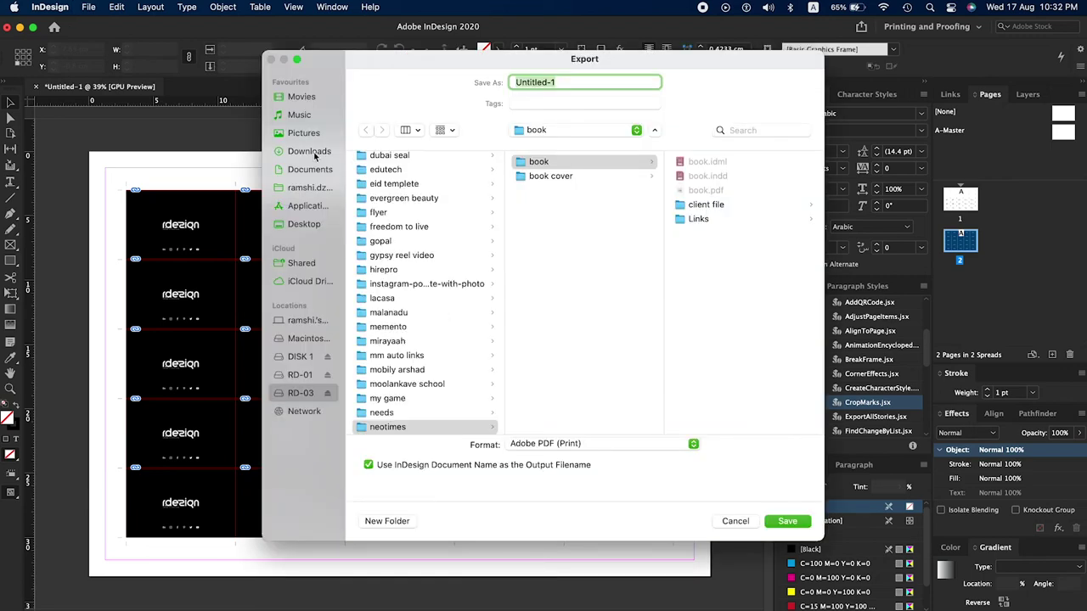
pyautogui.click(309, 152)
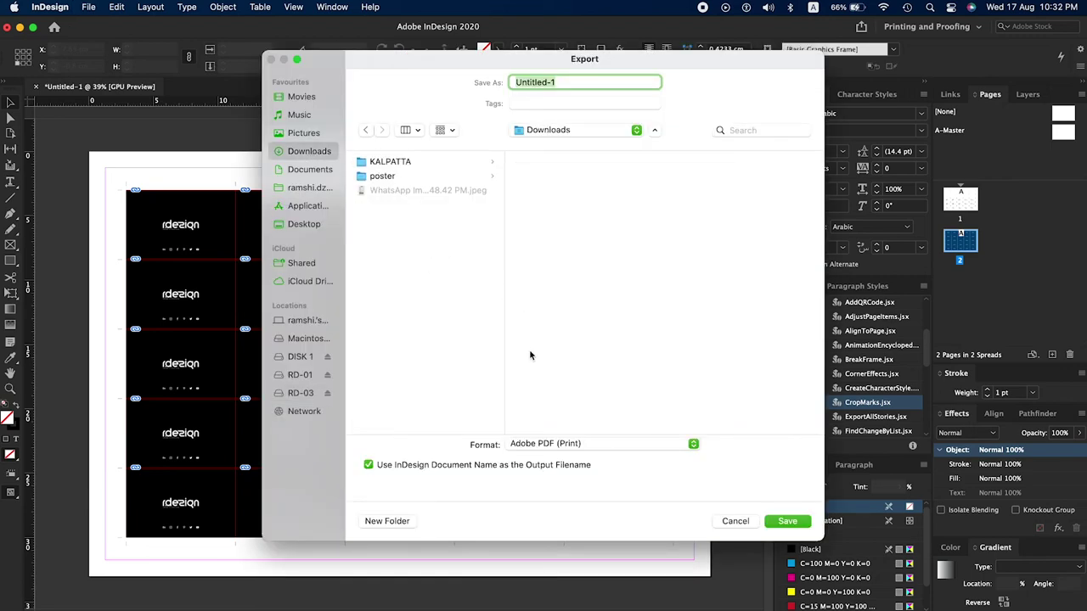
pyautogui.write('business card pri')
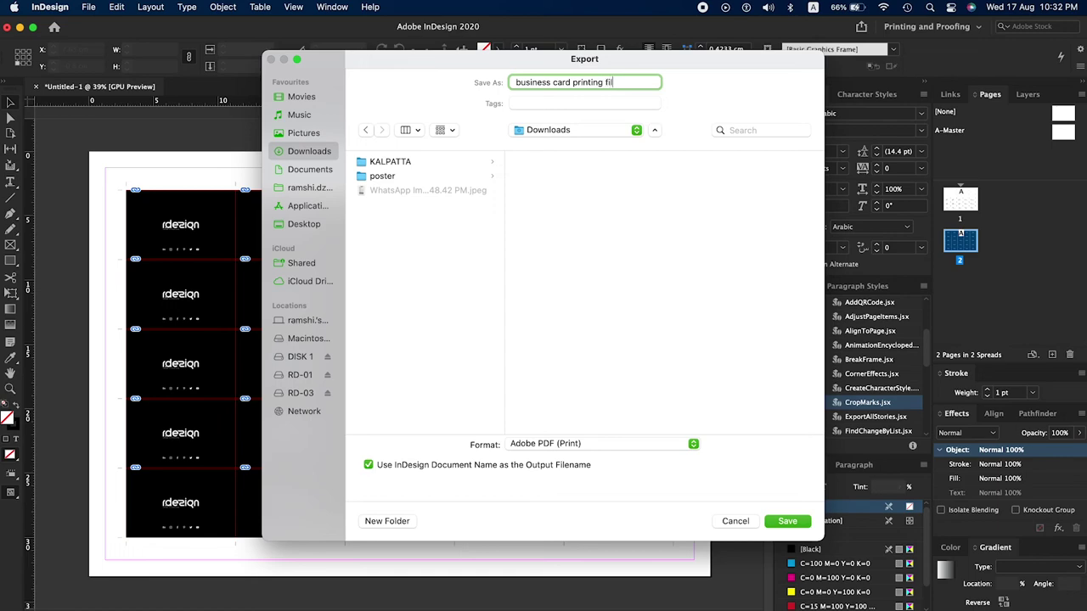
pyautogui.click(786, 521)
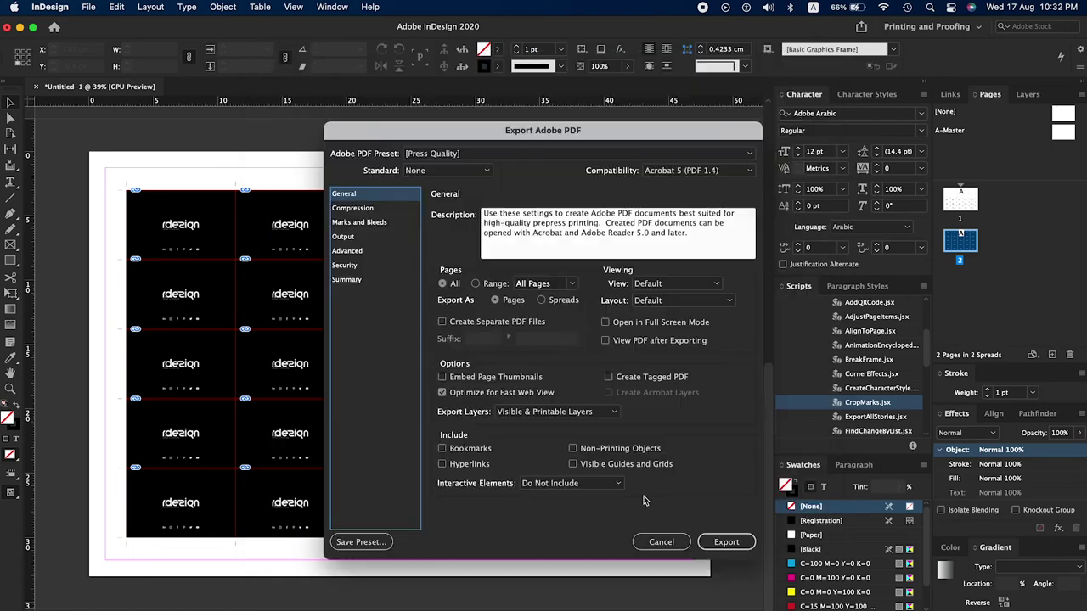
# Export the PDF with the Press Quality preset, including marks and bleeds.
pyautogui.click(425, 154)
pyautogui.click(443, 222)
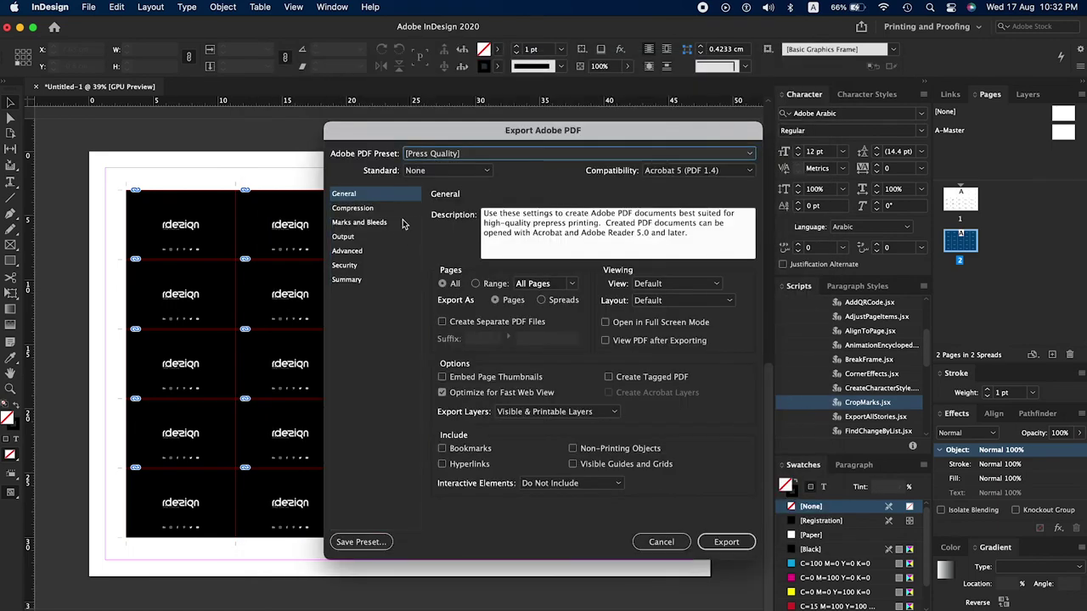
pyautogui.click(359, 221)
pyautogui.click(726, 542)
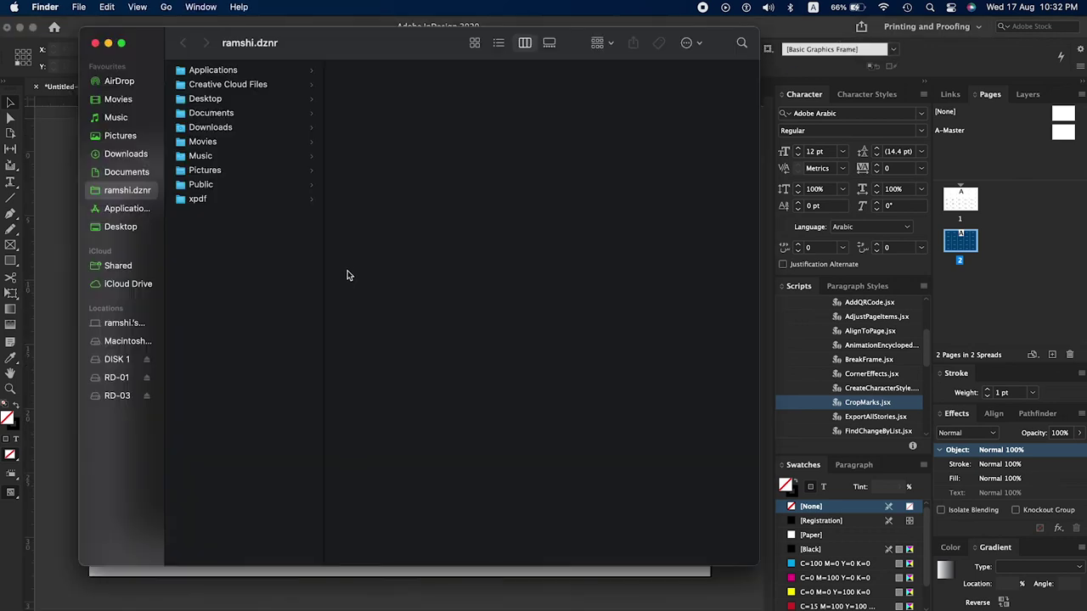
# Quick Look business card printing file.pdf in Downloads, scrolling through its white and black pages.
pyautogui.click(125, 154)
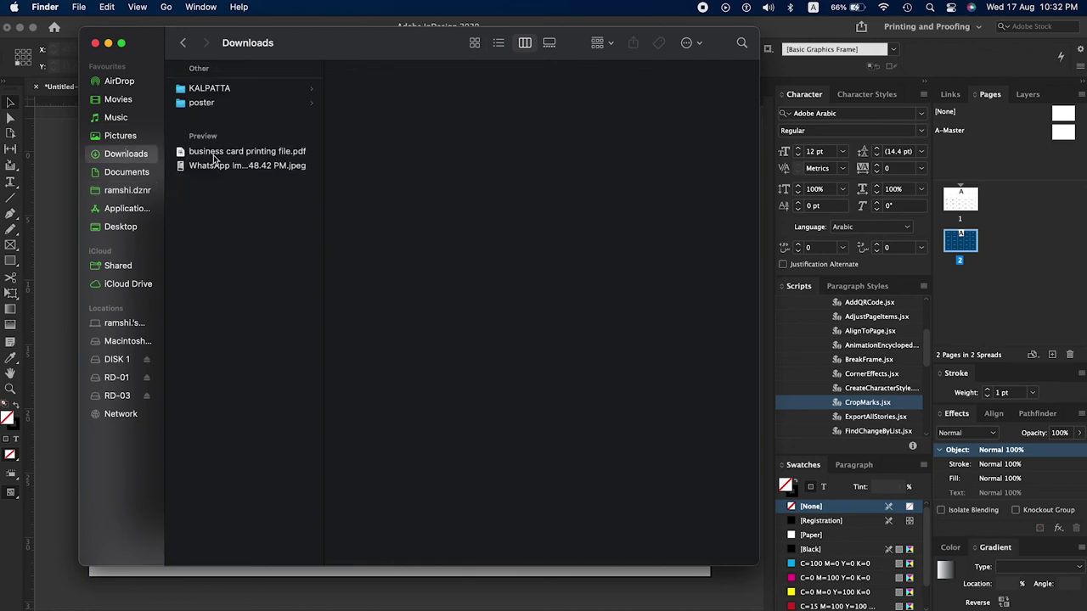
pyautogui.click(214, 153)
pyautogui.press('space')
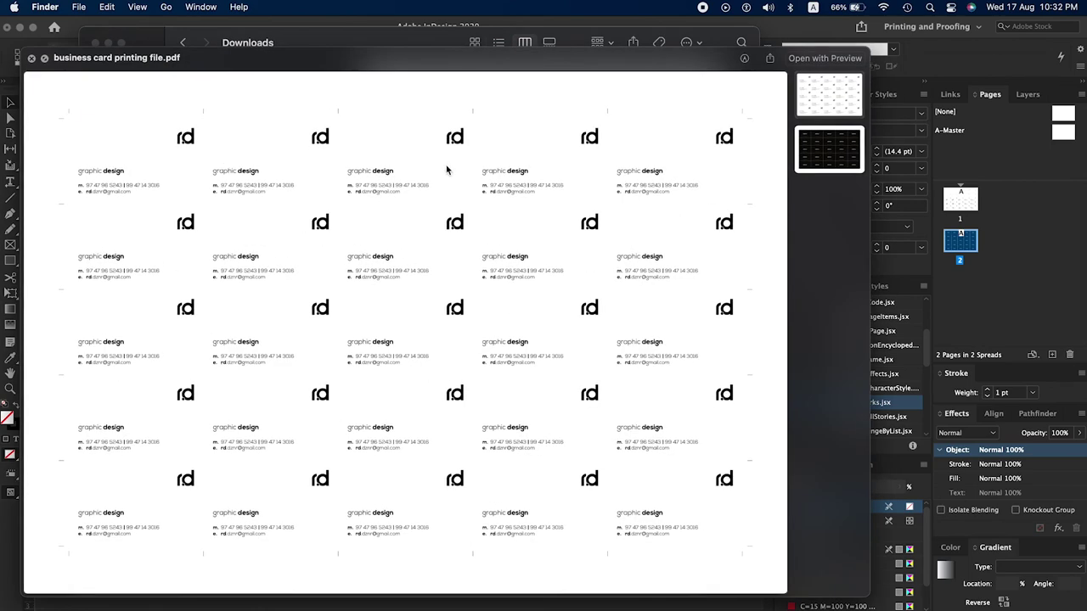
pyautogui.scroll(-5, 495, 170)
pyautogui.scroll(-5, 509, 213)
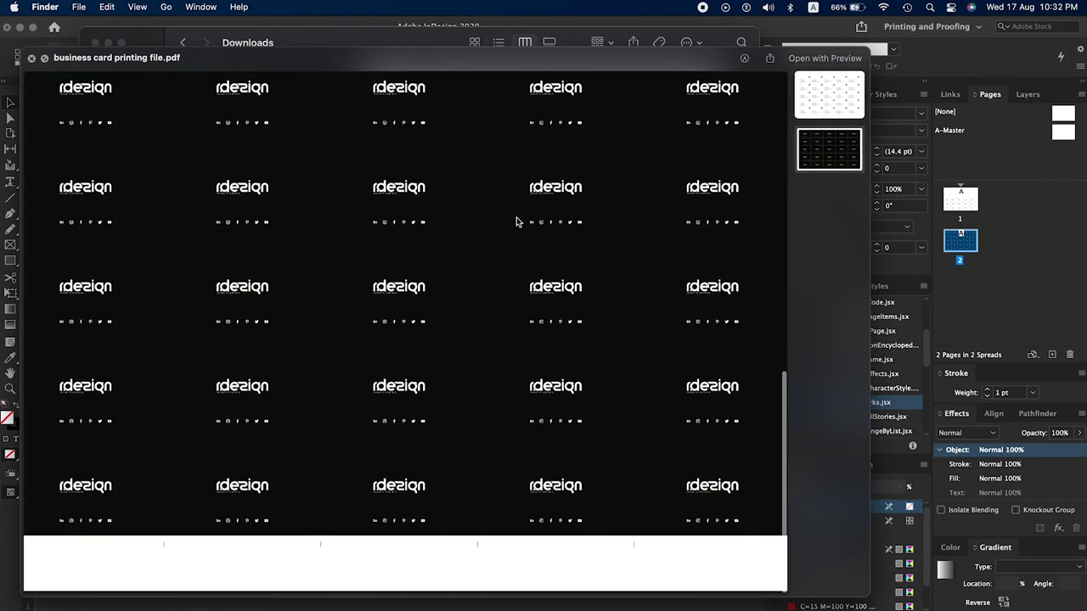
pyautogui.scroll(10, 516, 221)
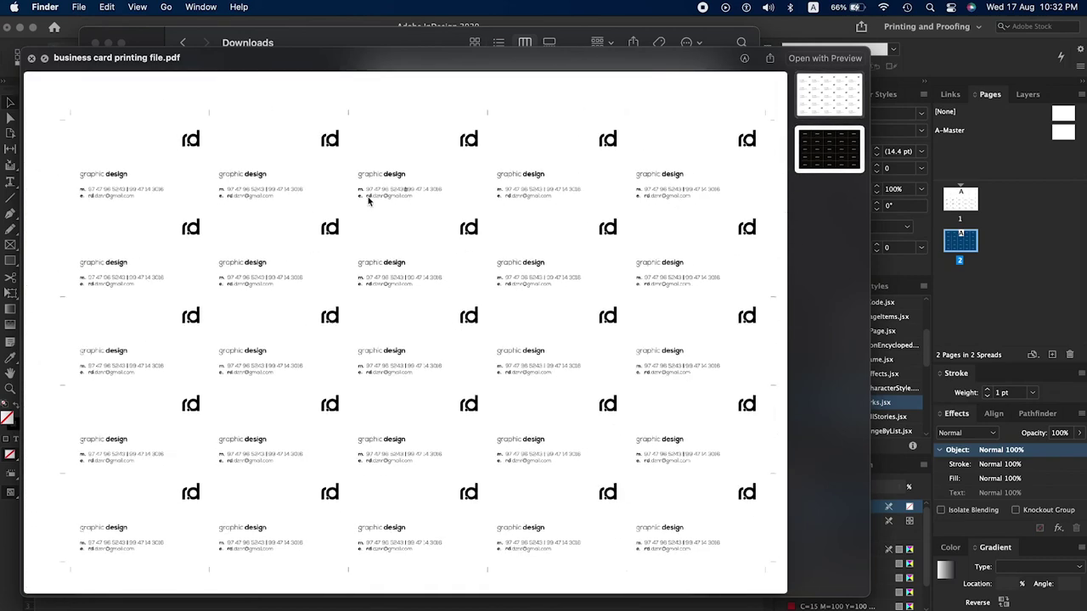
pyautogui.scroll(-3, 368, 198)
pyautogui.scroll(-4, 369, 198)
pyautogui.scroll(7, 369, 197)
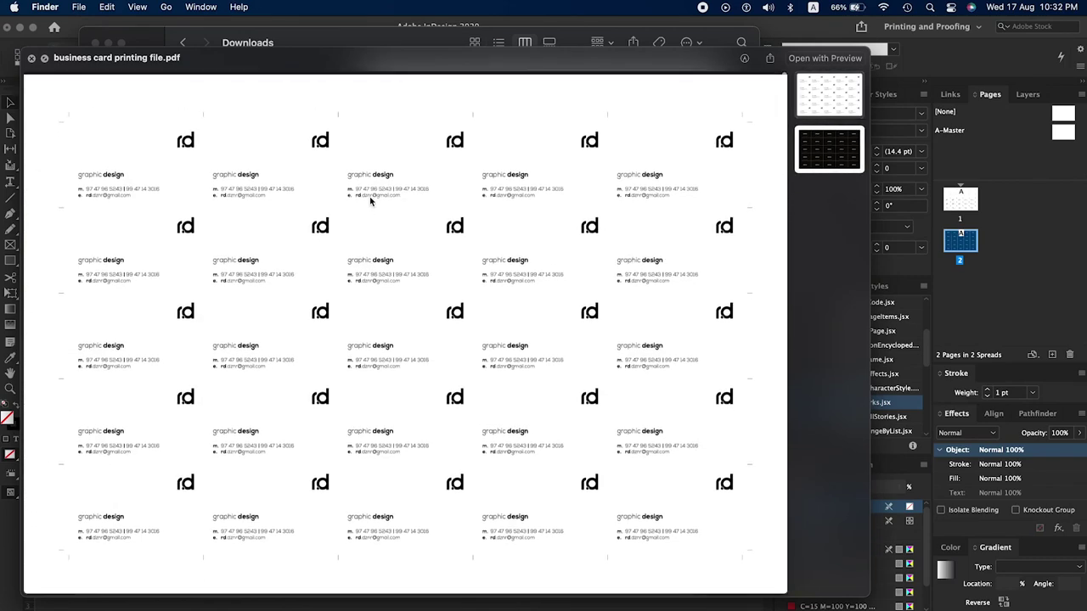
pyautogui.press('space')
pyautogui.click(301, 226)
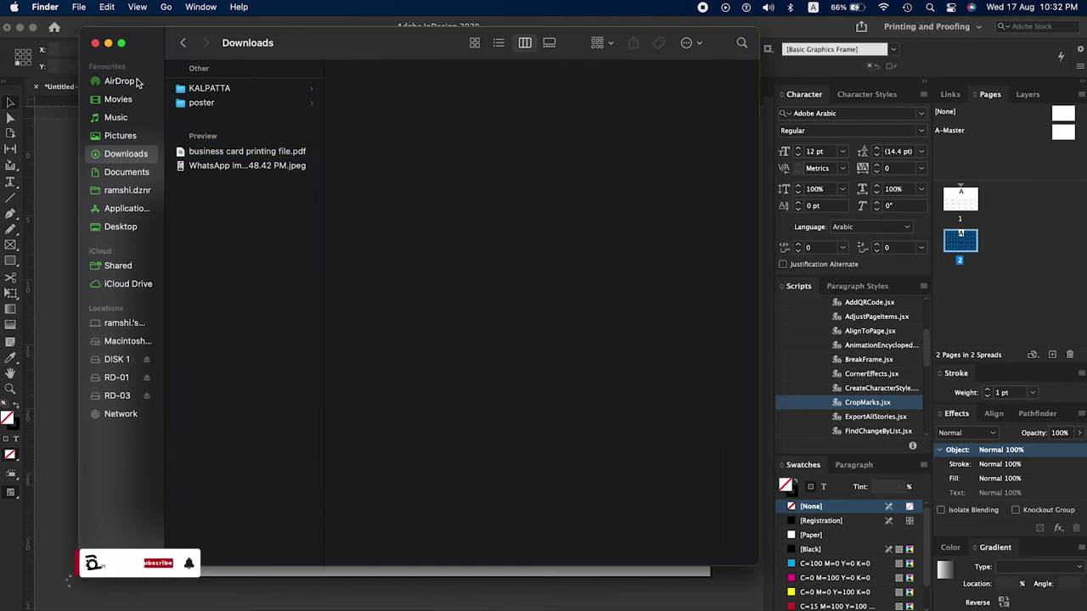
# Close Finder and close the Untitled-1 document without saving.
pyautogui.click(95, 42)
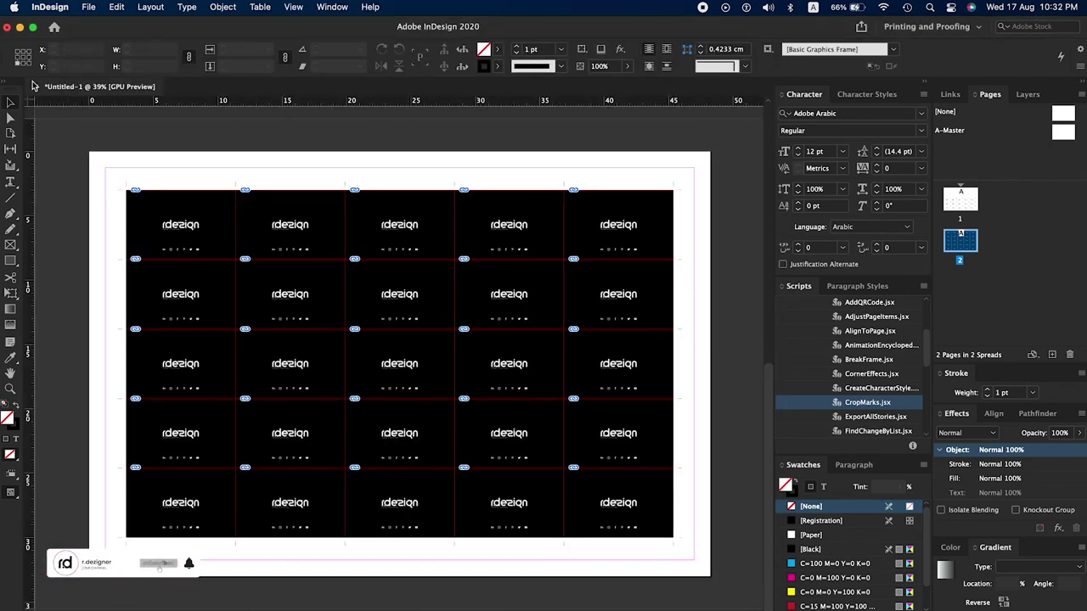
pyautogui.click(36, 86)
pyautogui.click(562, 358)
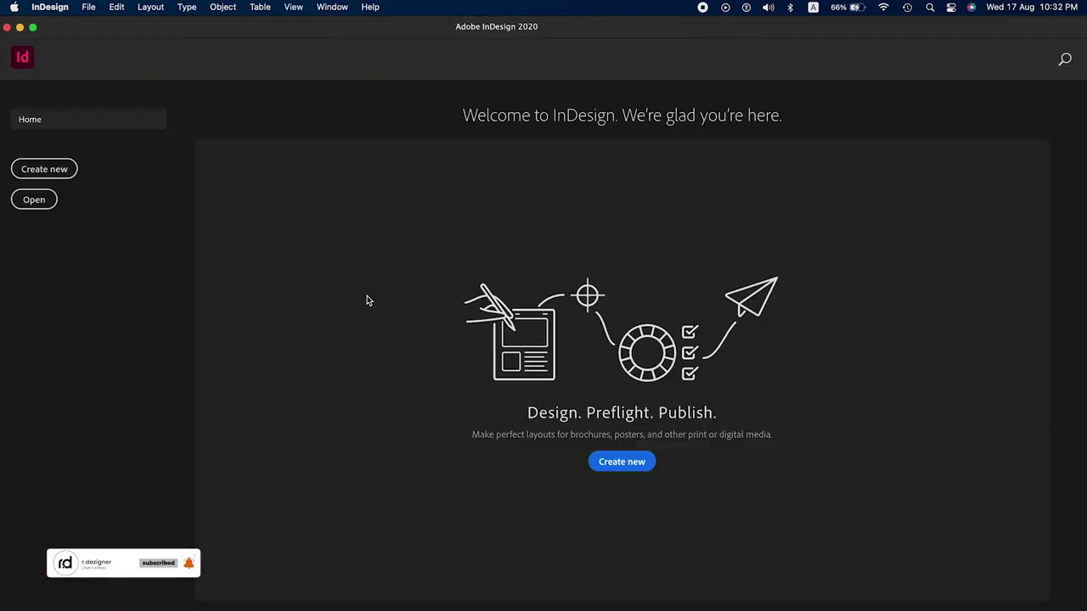